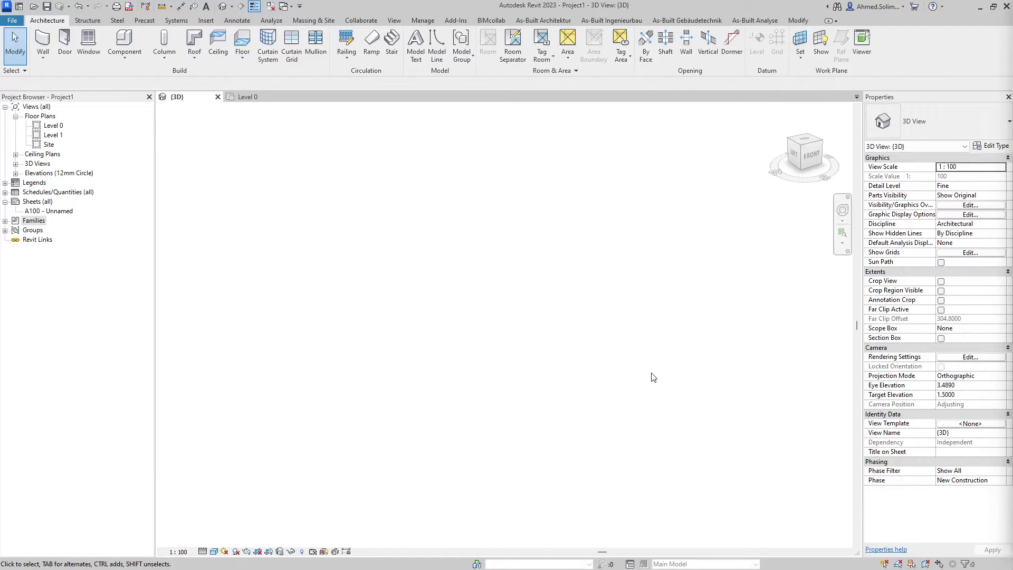
Step: Draw an 8 m long Curtain_Wall-Storefront wall from Level 0 up to Level 1 in the 3D view
left_click(42, 45)
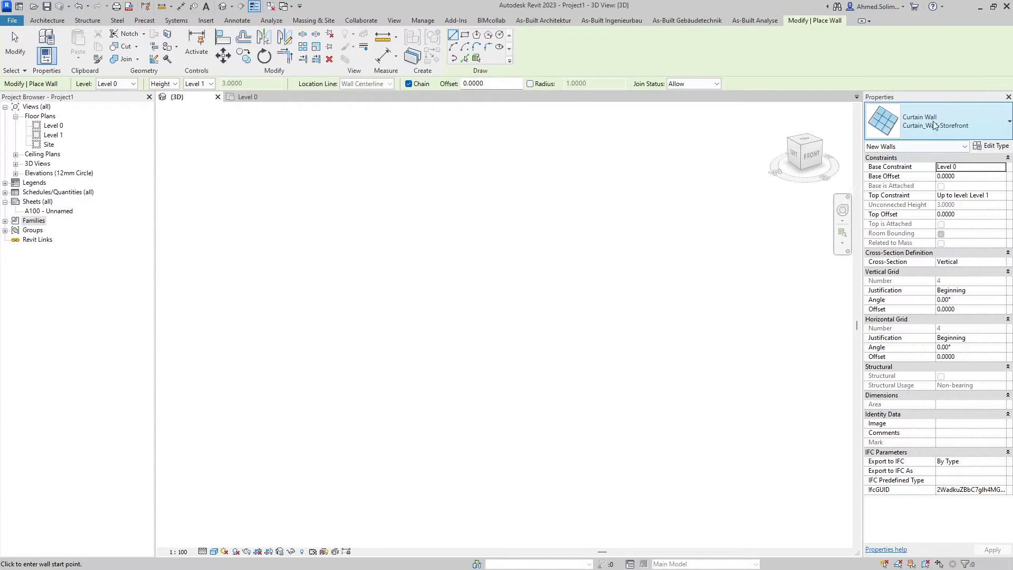
left_click(961, 125)
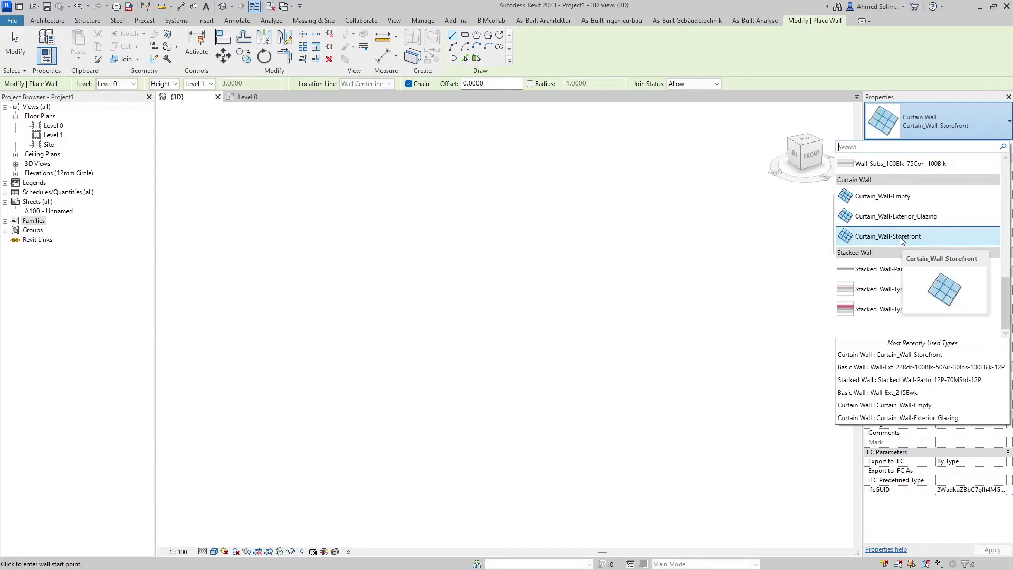
left_click(902, 239)
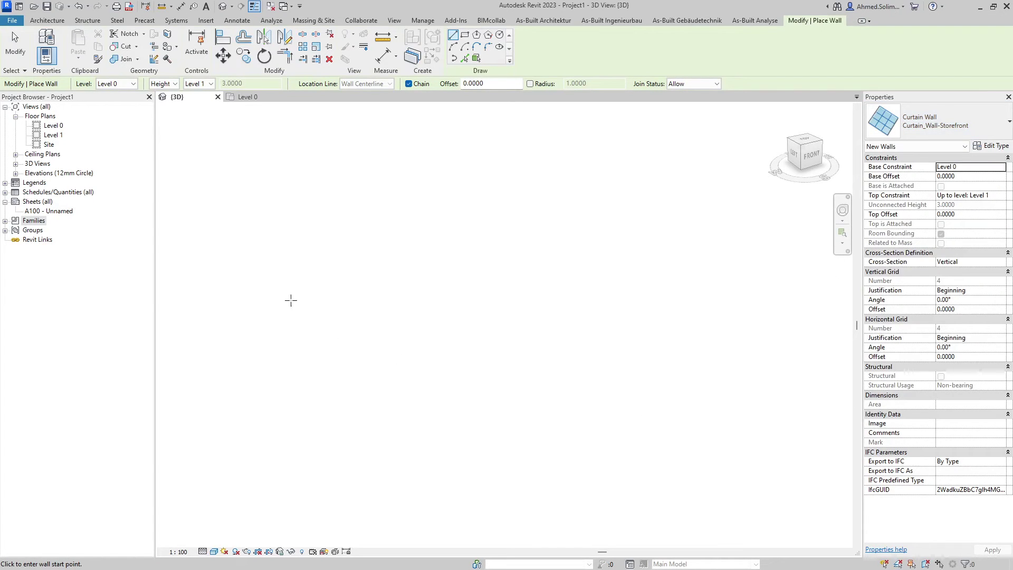
left_click(226, 284)
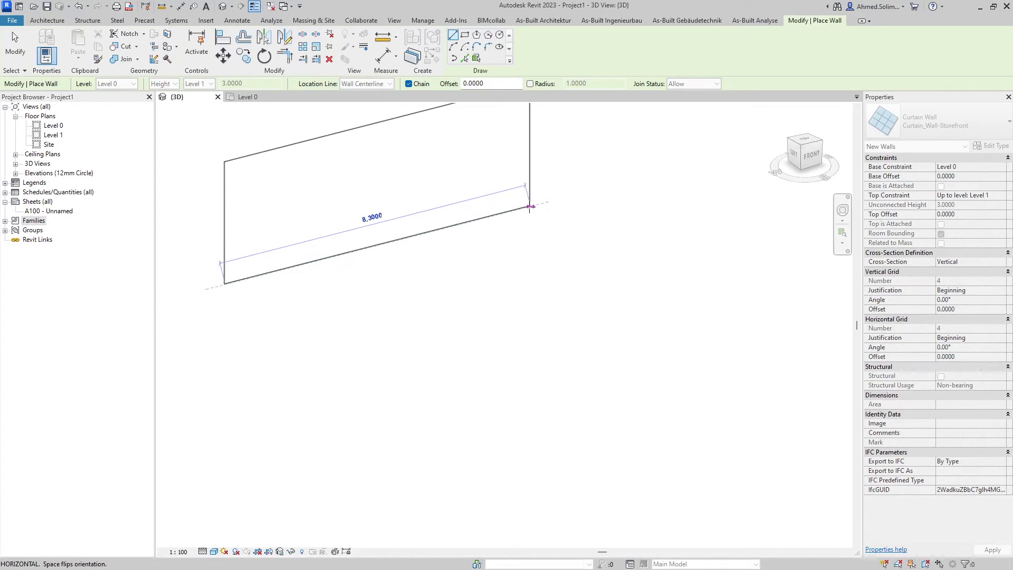
type("8")
key("Return")
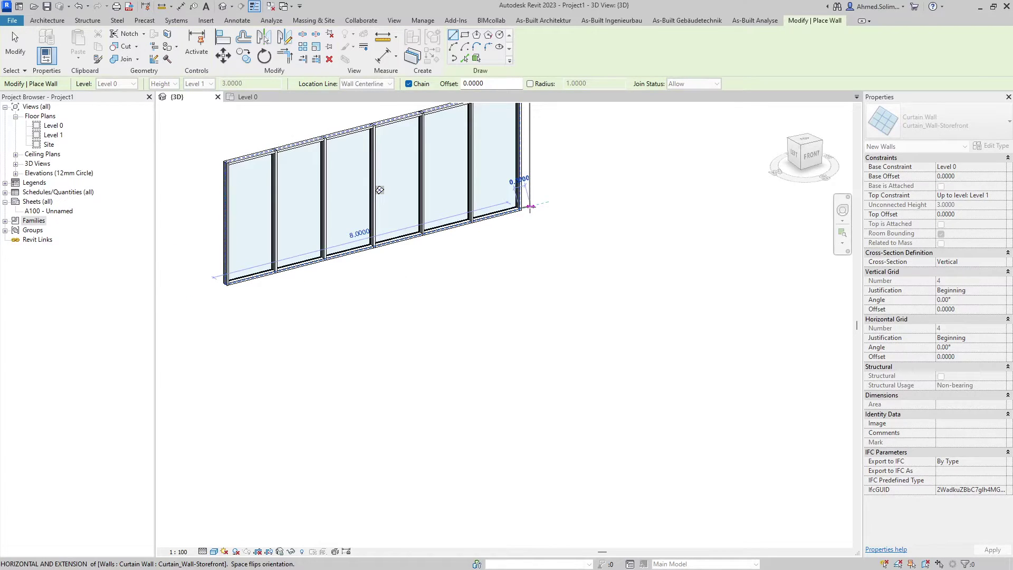
key("Escape")
key("Escape")
scroll(548, 372, "up", 2)
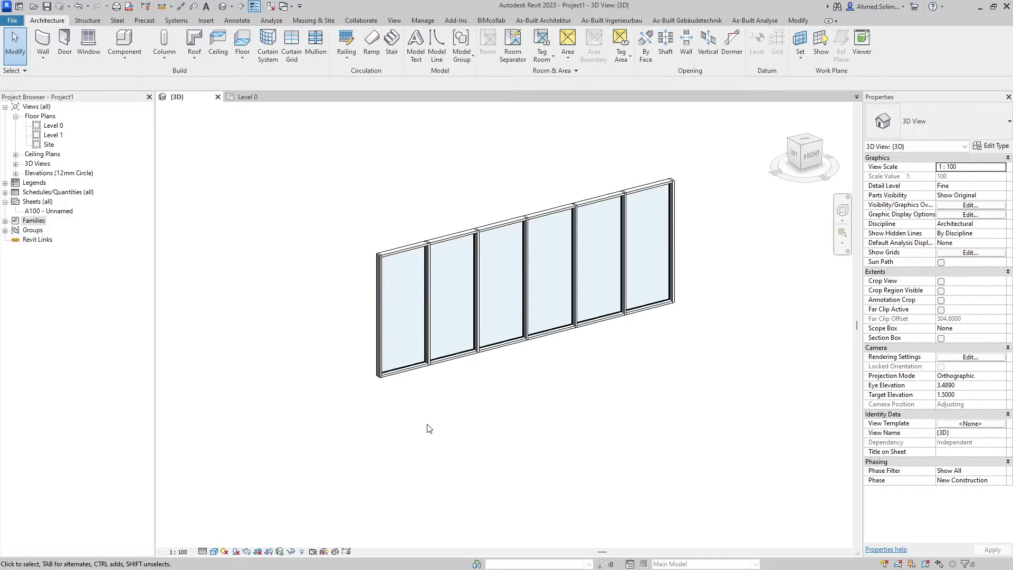
Step: Examine the curtain wall's components by selecting the whole wall, its mullions, a glazed panel and a vertical grid line
left_click(422, 376)
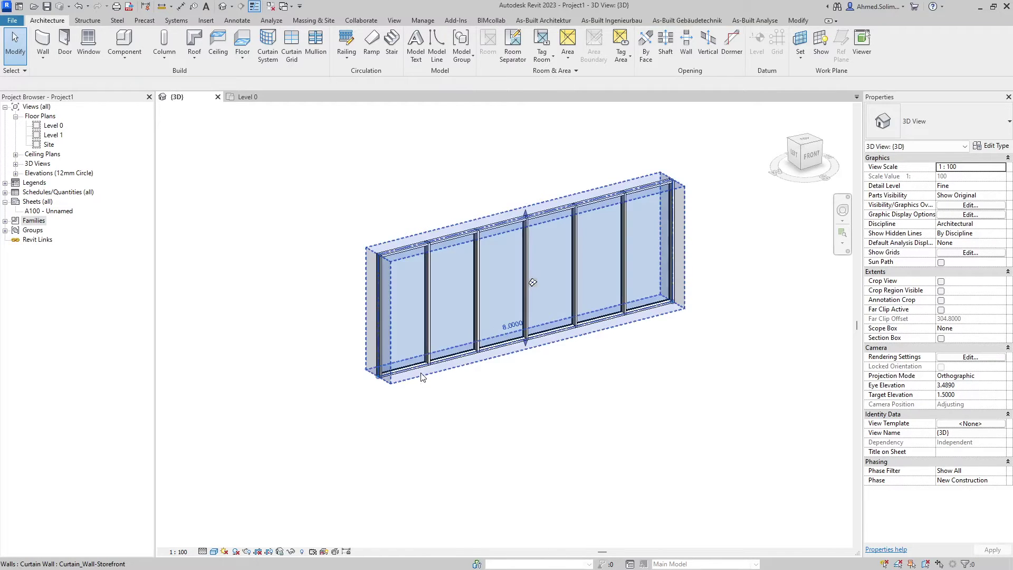
left_click(490, 467)
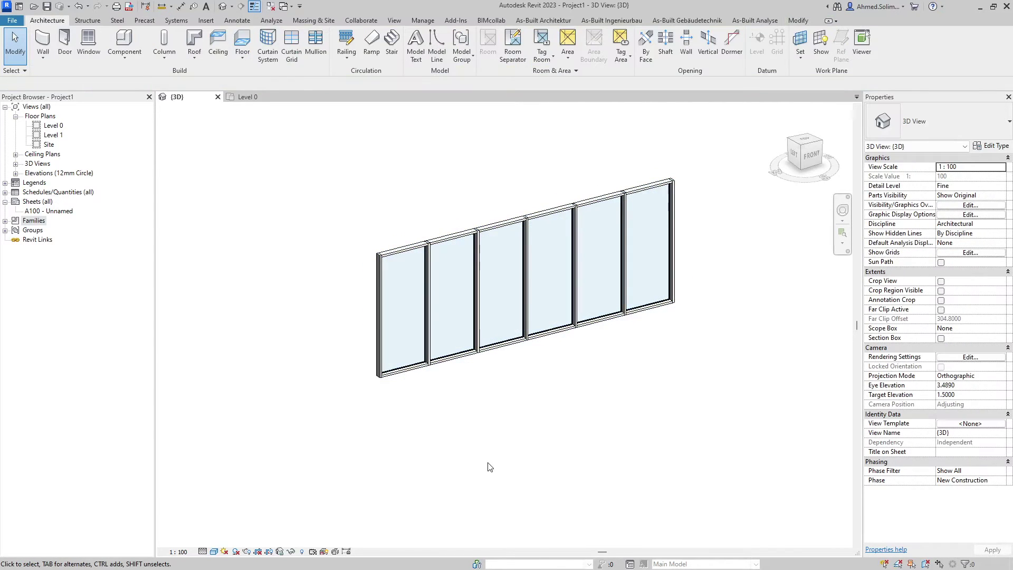
left_click(431, 329)
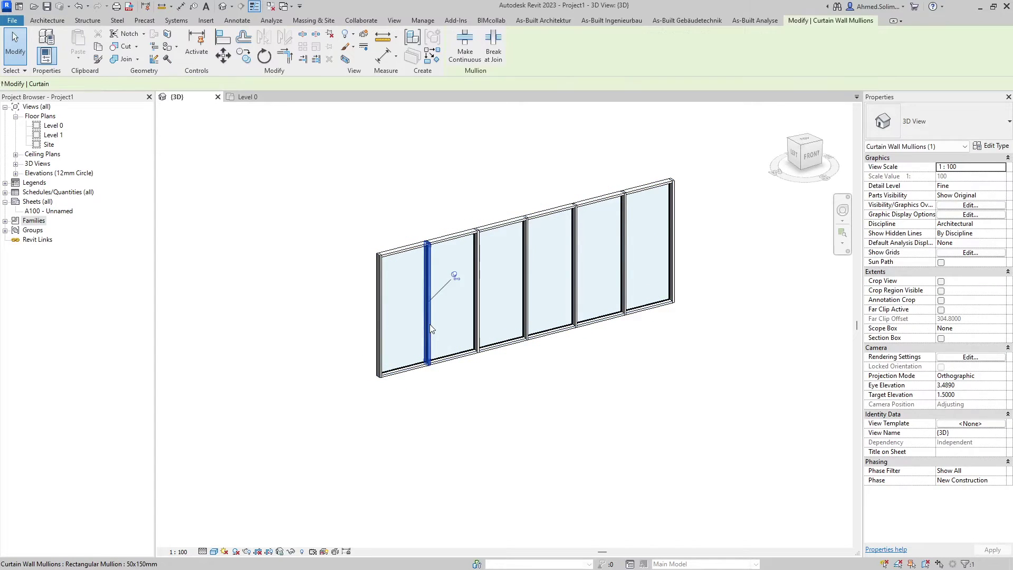
left_click(452, 236, "ctrl")
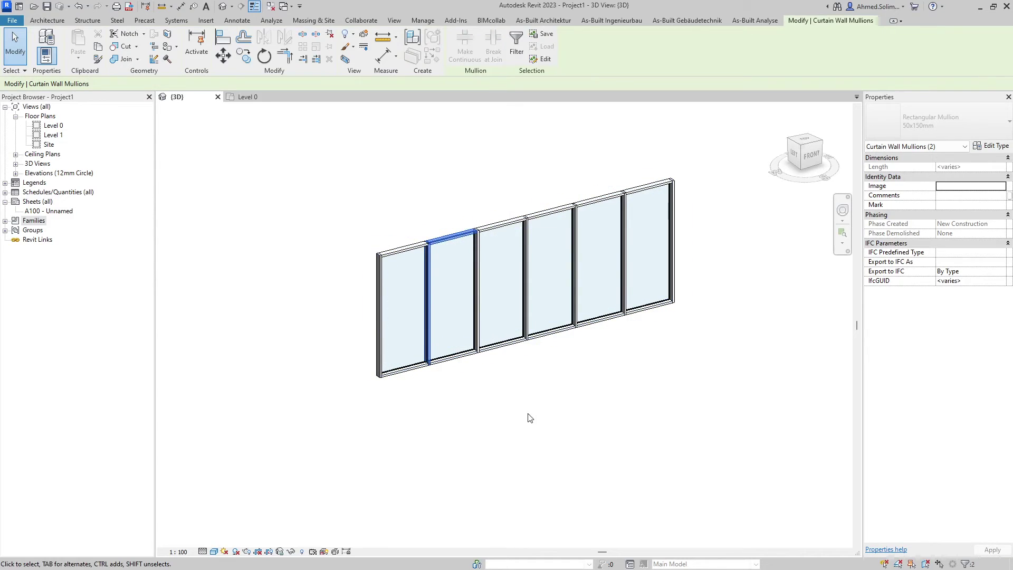
left_click(537, 361)
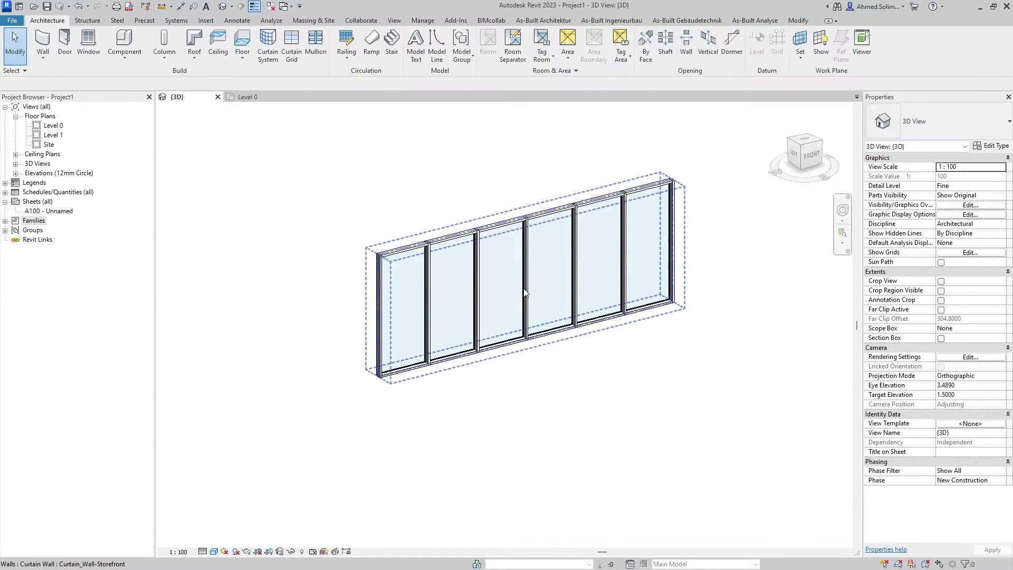
left_click(524, 292)
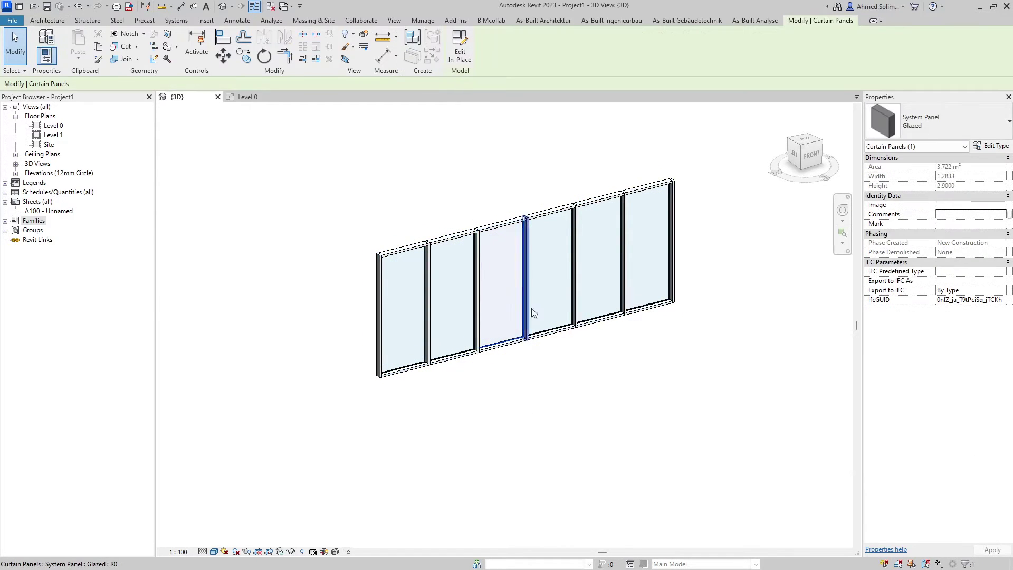
left_click(621, 416)
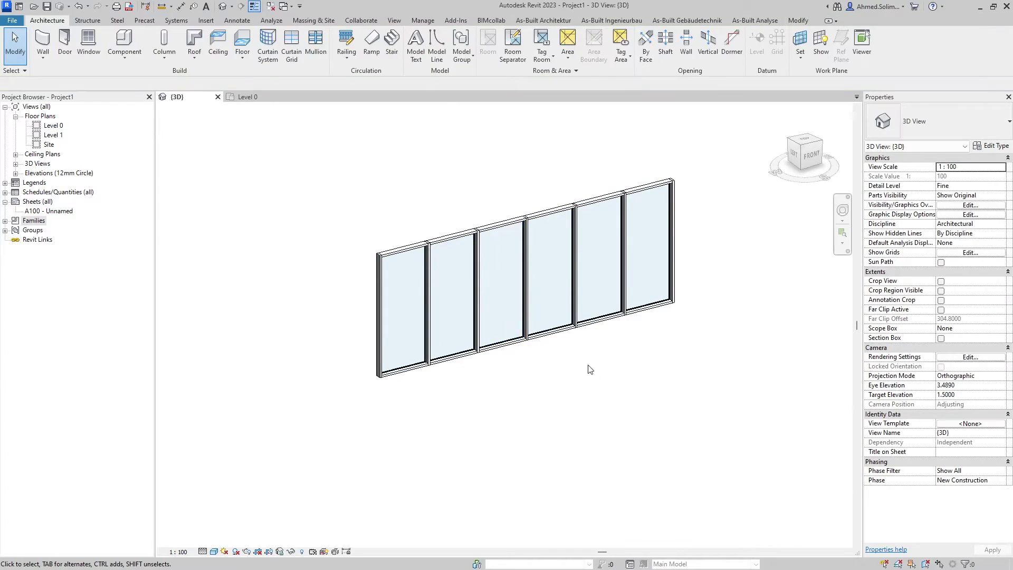
left_click(528, 278)
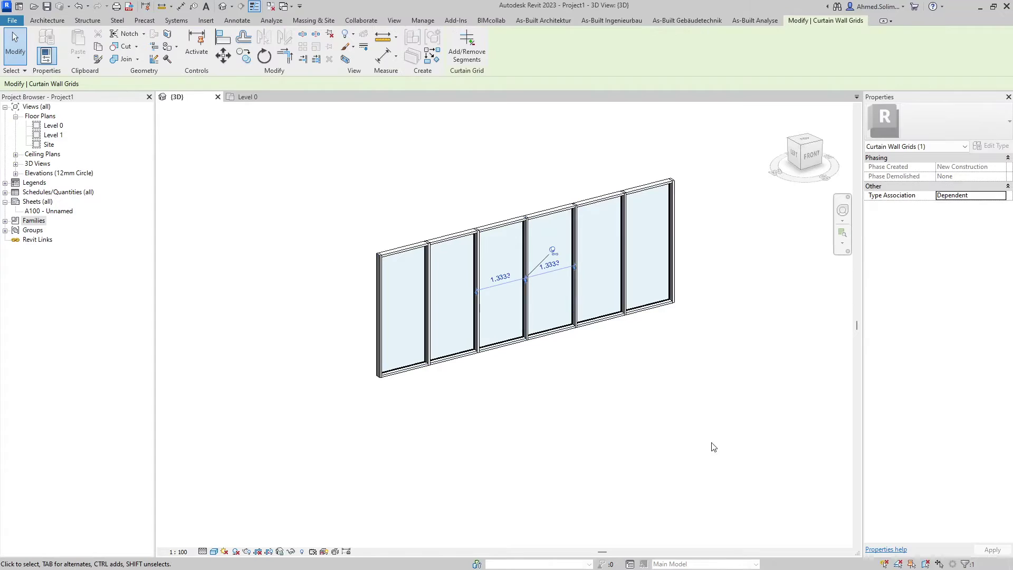
left_click(736, 389)
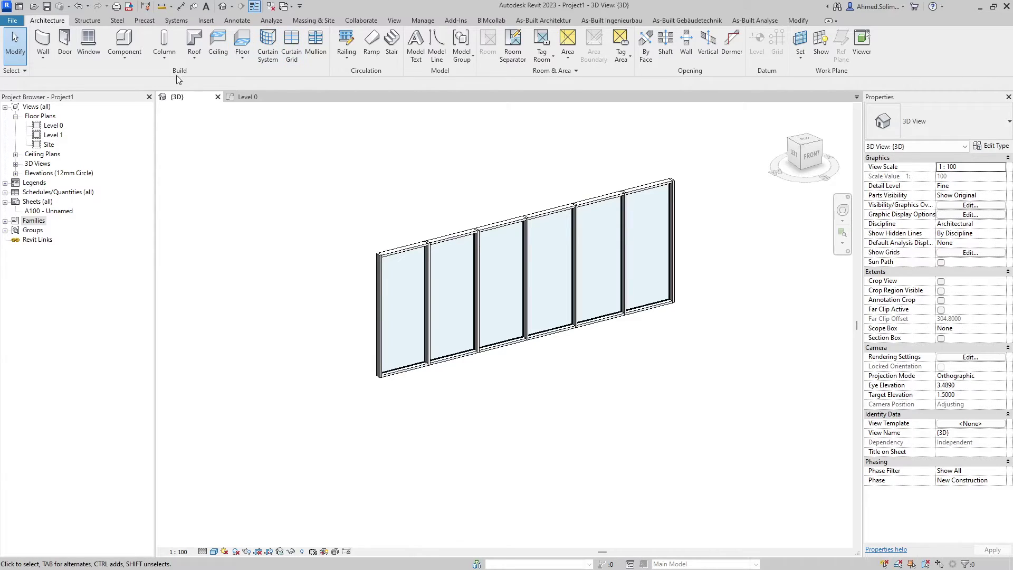
Step: Add a horizontal curtain grid line at the panels' midpoint, running through all segments of the wall
left_click(292, 46)
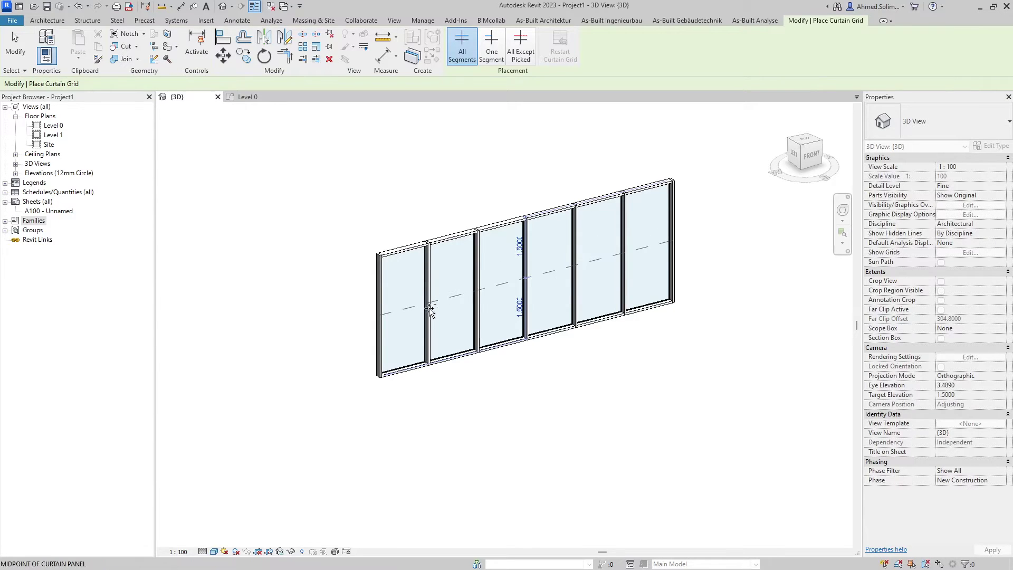
left_click(476, 291)
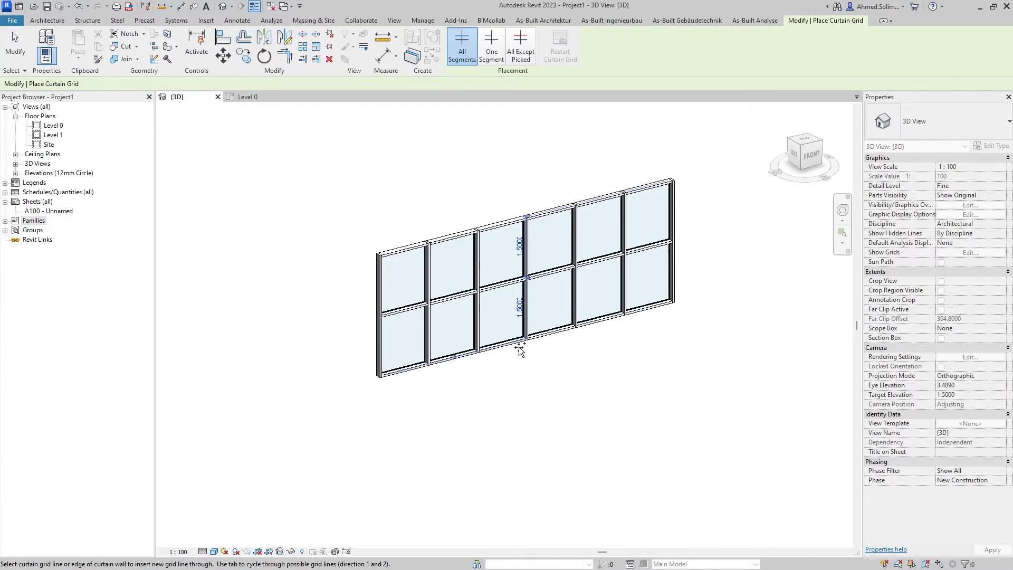
key("Escape")
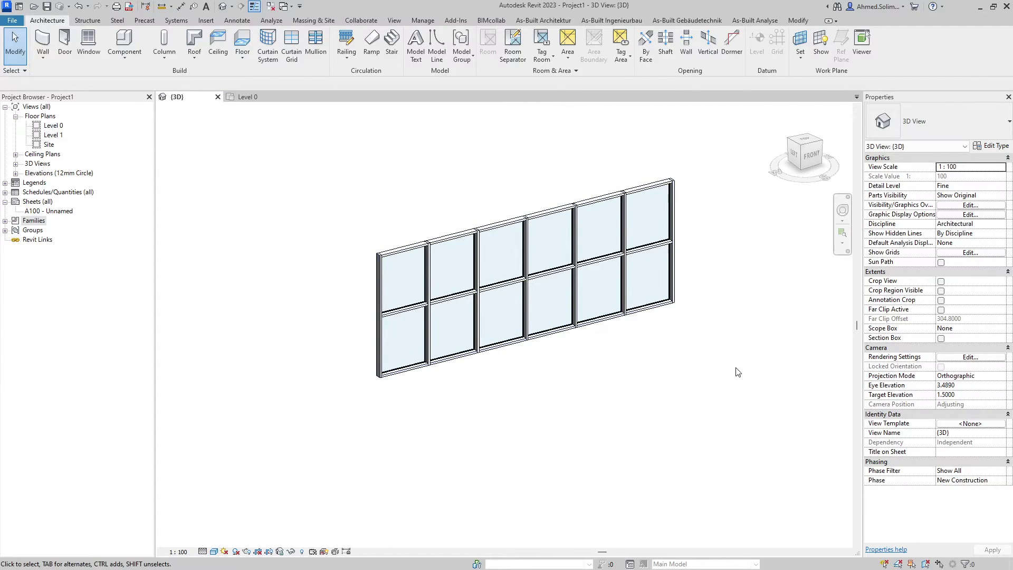
Step: Set the horizontal grid line's distance from the bottom of the curtain wall to 2.2 m
left_click(549, 278)
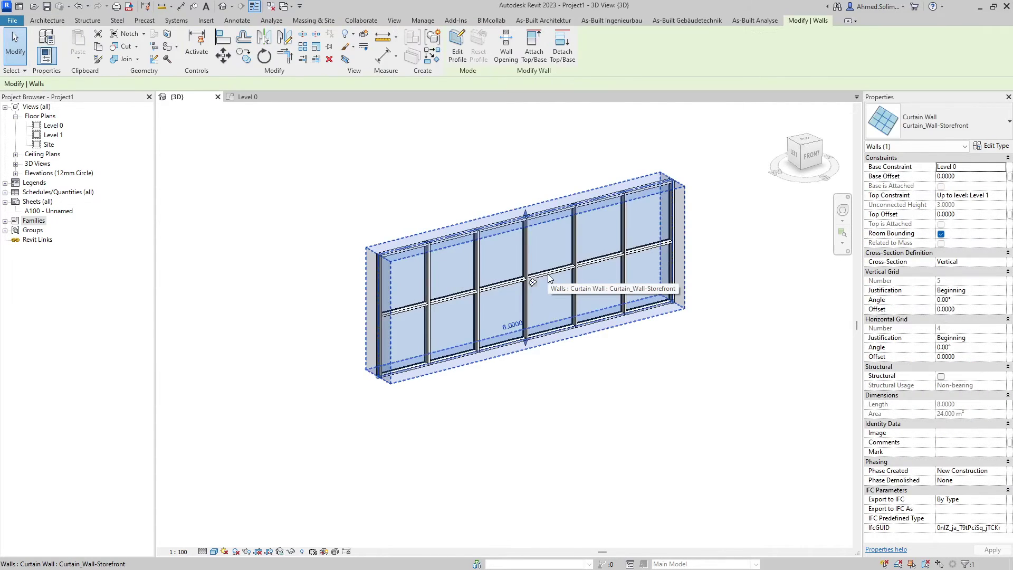
key("Escape")
key("Tab")
key("Tab")
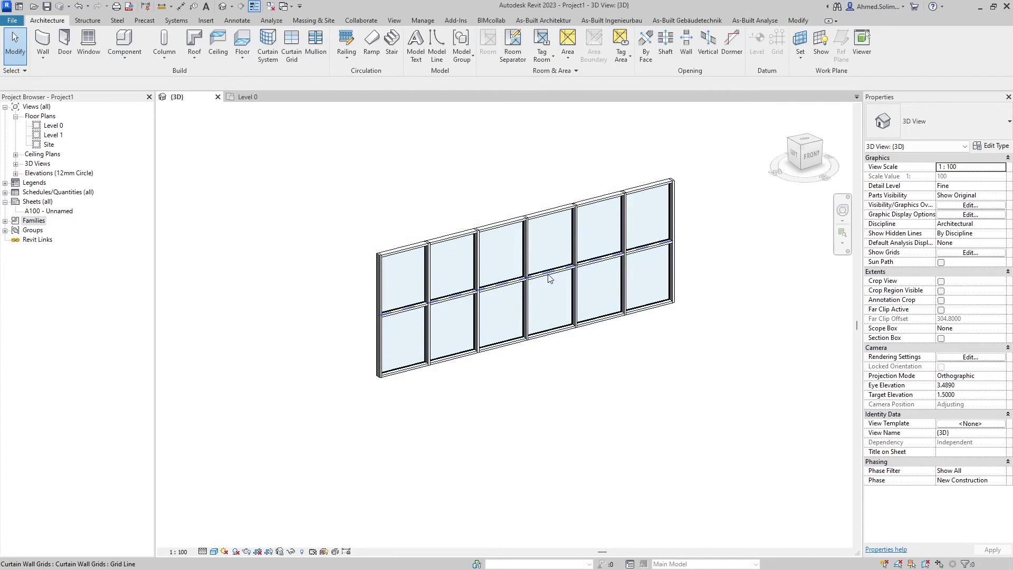
left_click(549, 279)
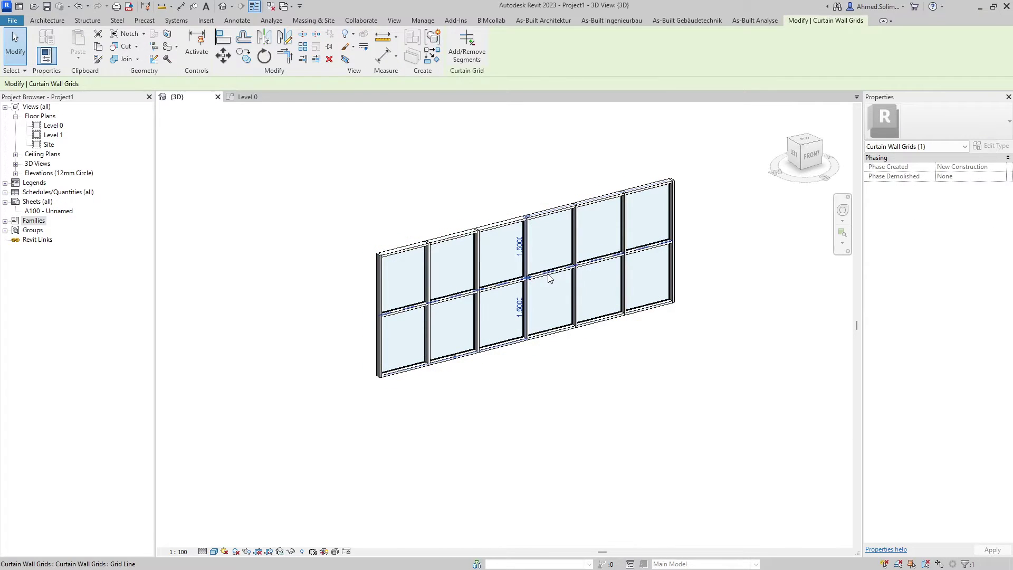
left_click(520, 306)
type("22")
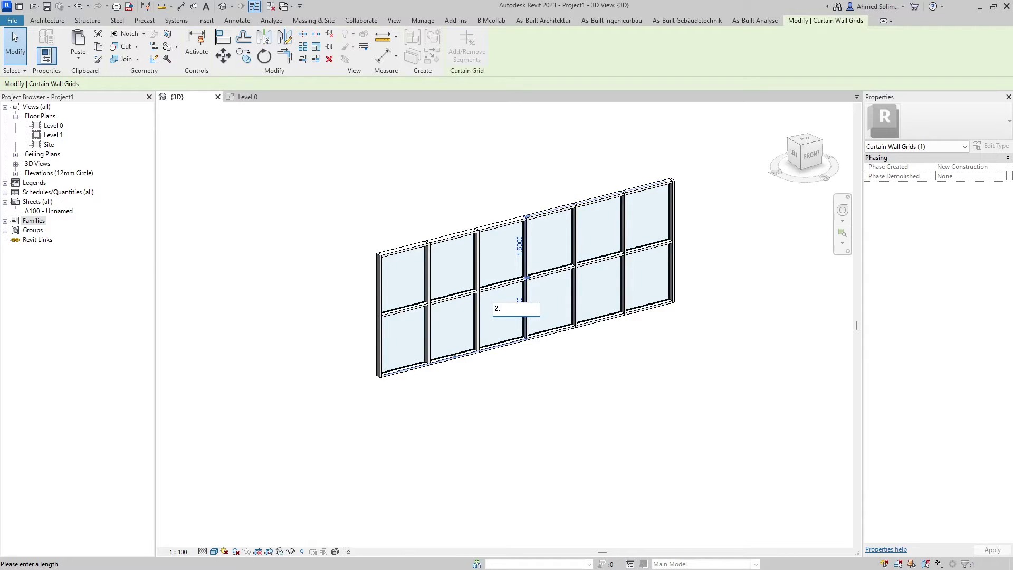
key("Return")
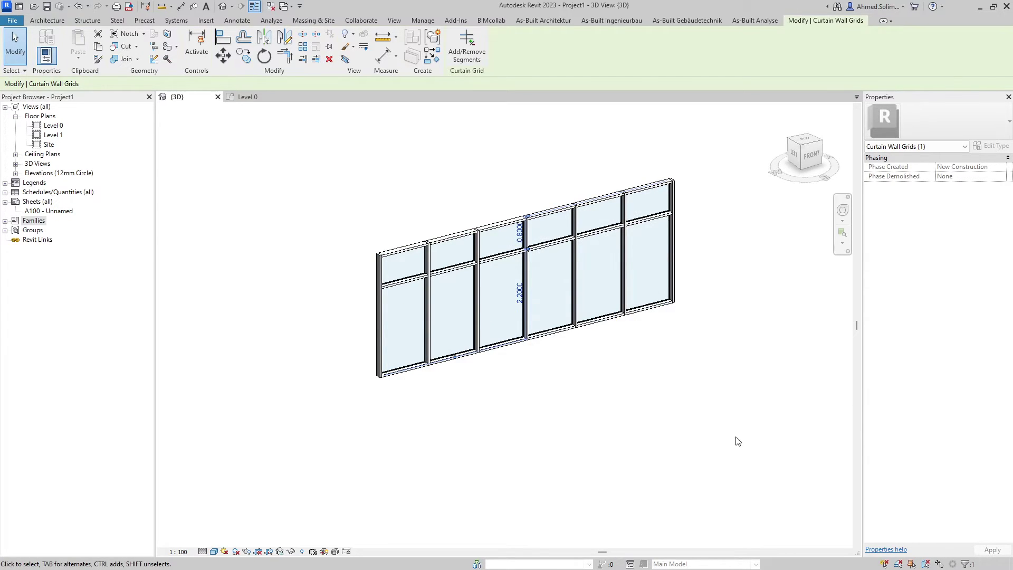
left_click(737, 441)
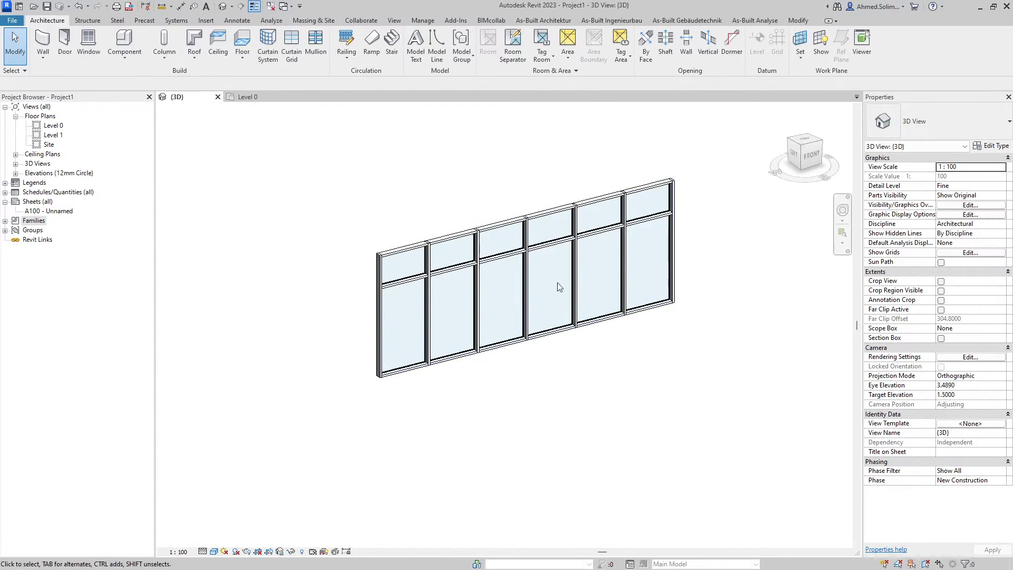
Step: Add a single-segment horizontal grid line at about mid-height of the lower panel just right of the wall's centre
left_click(571, 283)
left_click(328, 204)
left_click(290, 45)
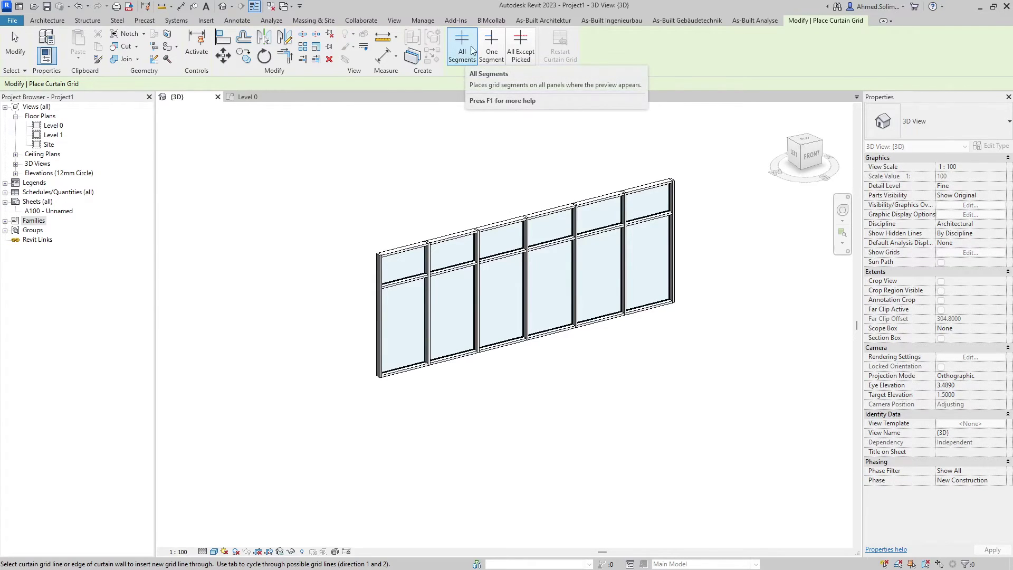
left_click(492, 47)
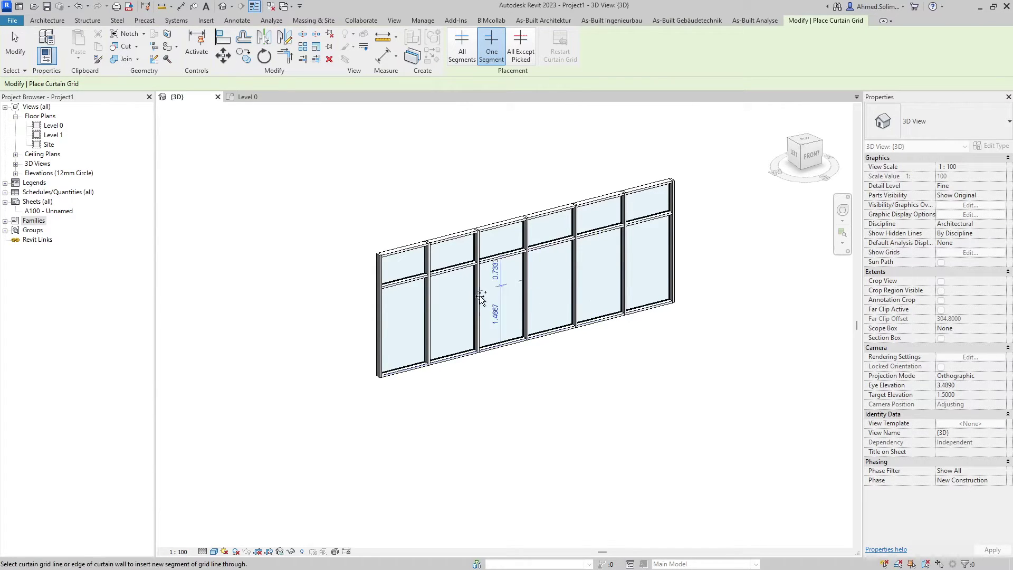
left_click(529, 291)
key("Escape")
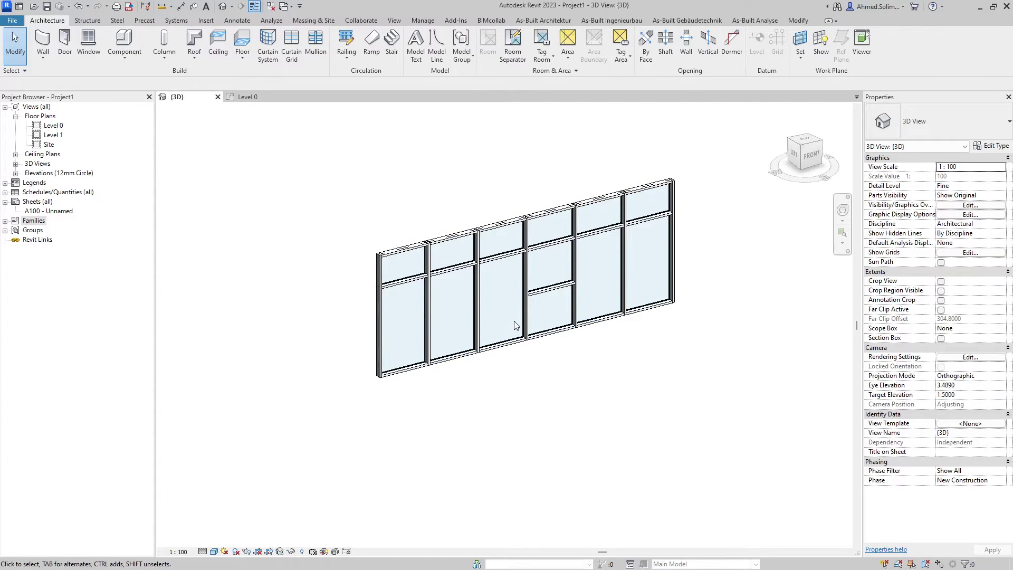
Step: Change the third lower glazed panel from the left to the door type Doors_Sgl_Glass_1 : Glass_Panel-12mm_Thickness
key("Tab")
key("Tab")
key("Tab")
key("Tab")
key("Tab")
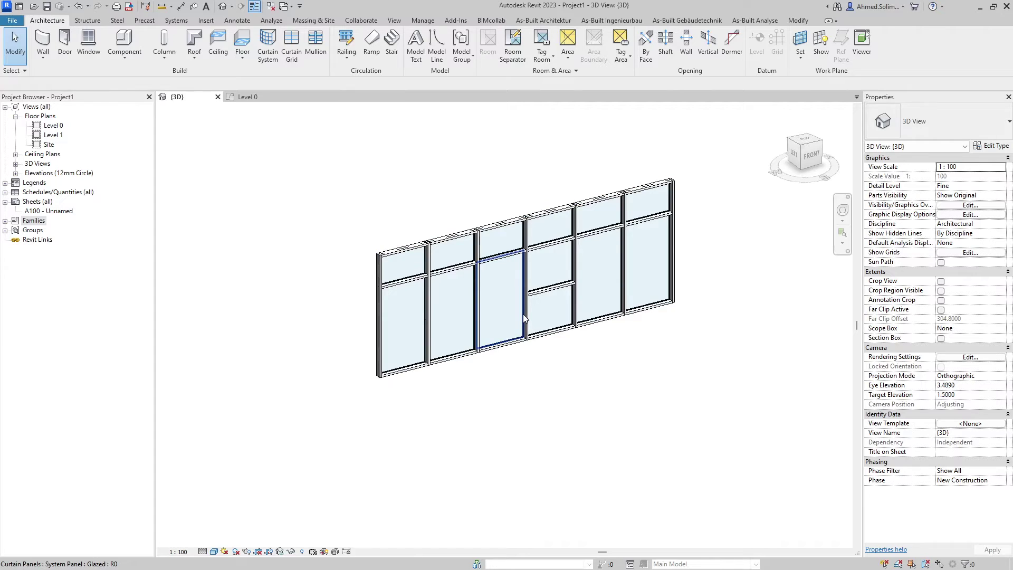
left_click(524, 317)
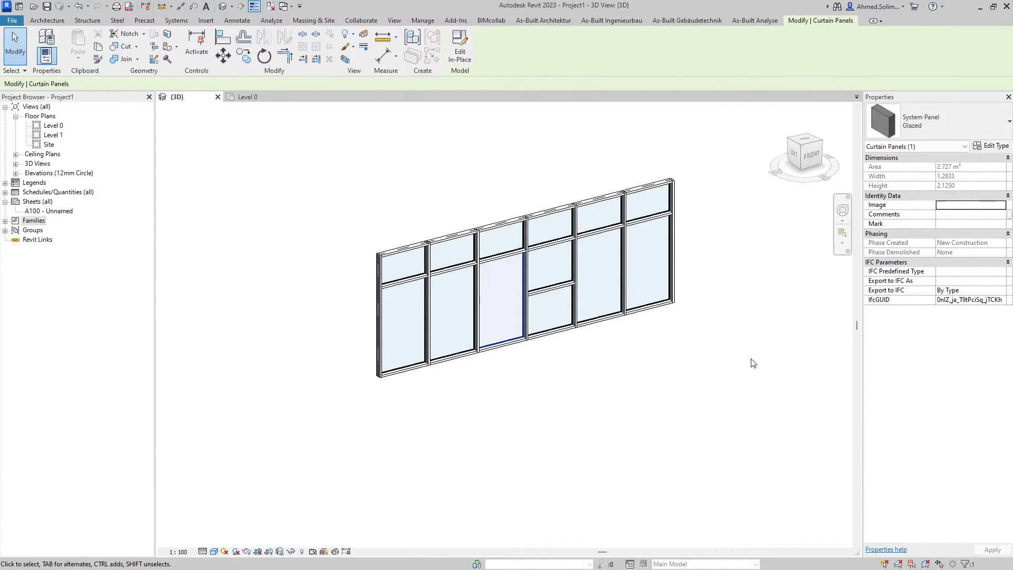
left_click(974, 121)
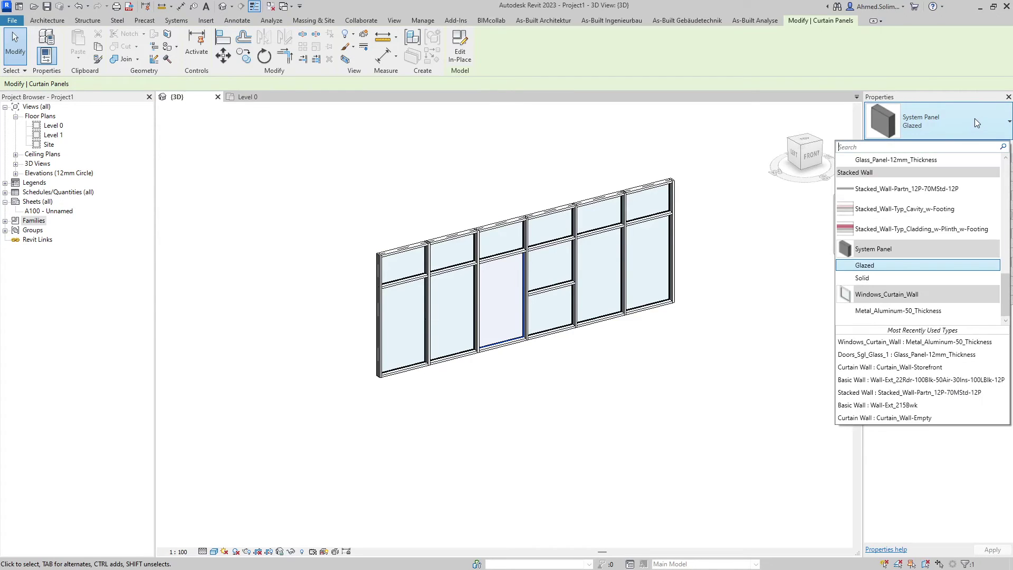
type("door")
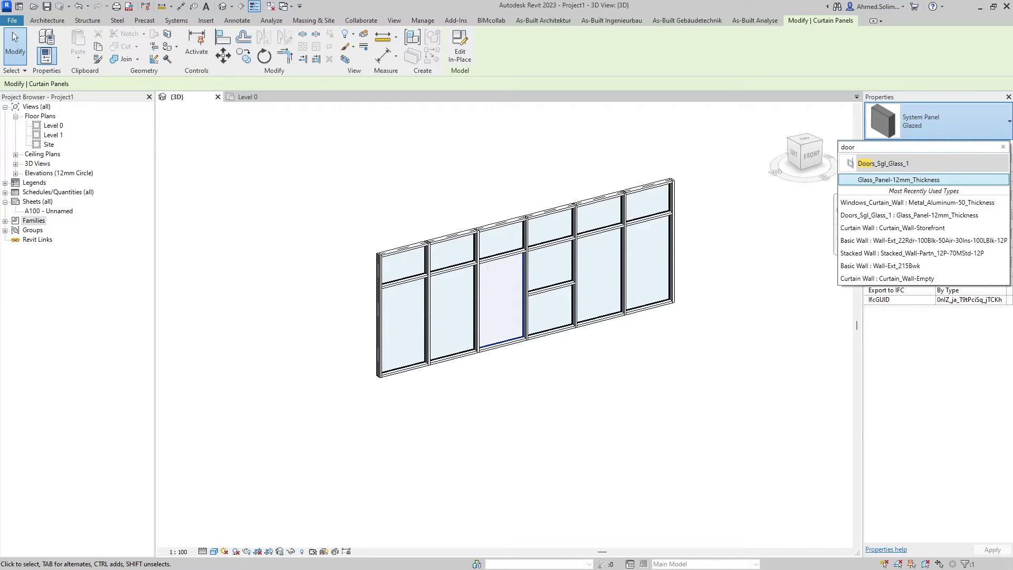
left_click(890, 181)
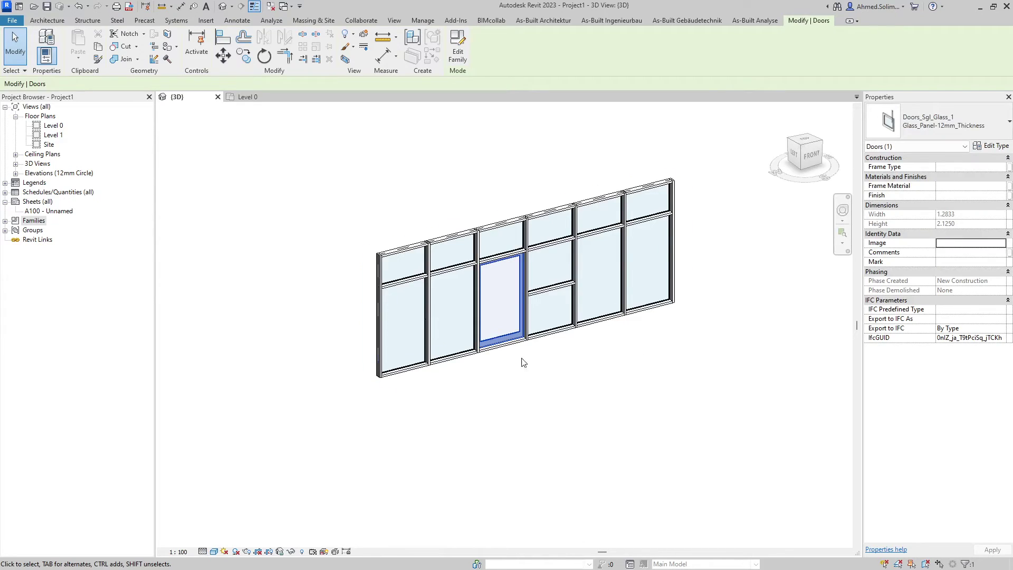
Step: Open the Level 0 floor plan and examine the curtain wall door's swing
left_click(246, 97)
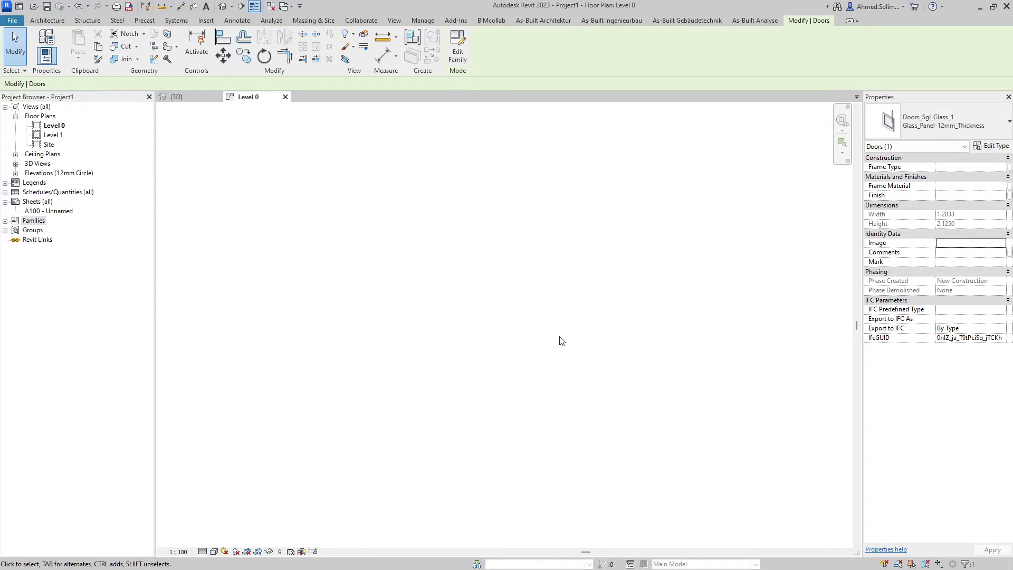
scroll(567, 219, "up", 5)
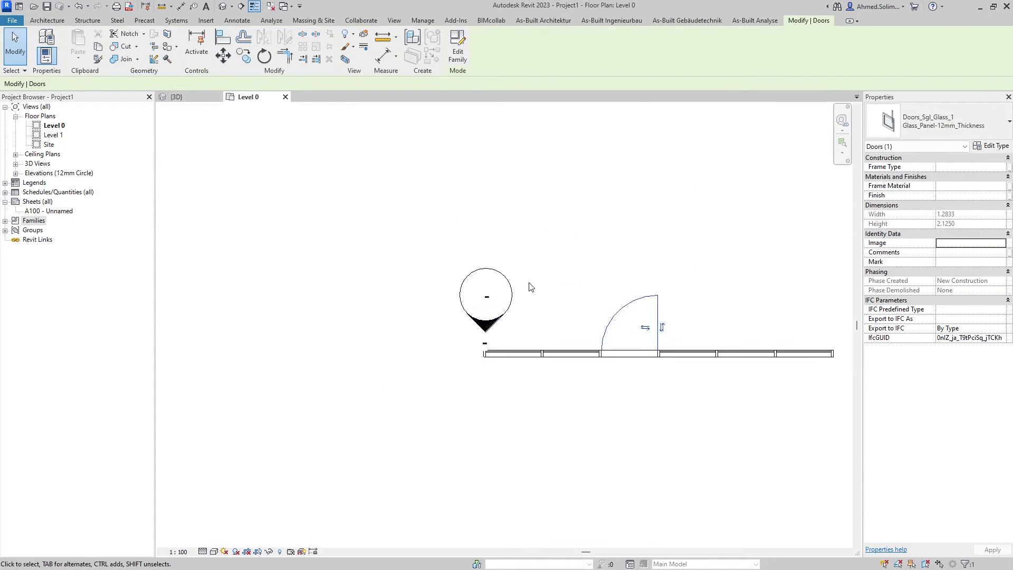
scroll(495, 333, "down", 4)
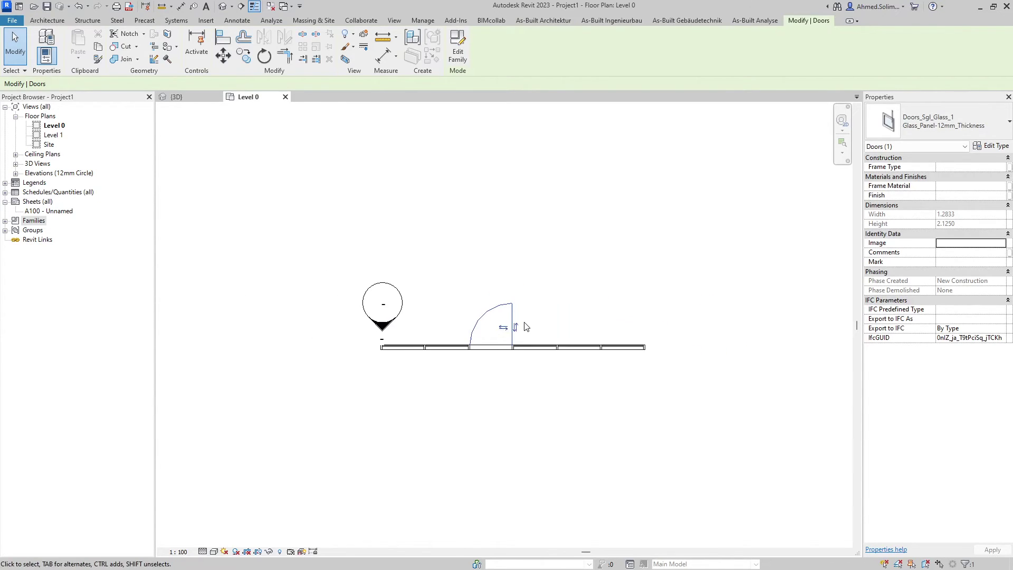
Step: Flip the curtain wall door in plan so it swings below the wall and hinges at the opening's left jamb
key("Escape")
scroll(516, 332, "up", 1)
left_click(517, 333)
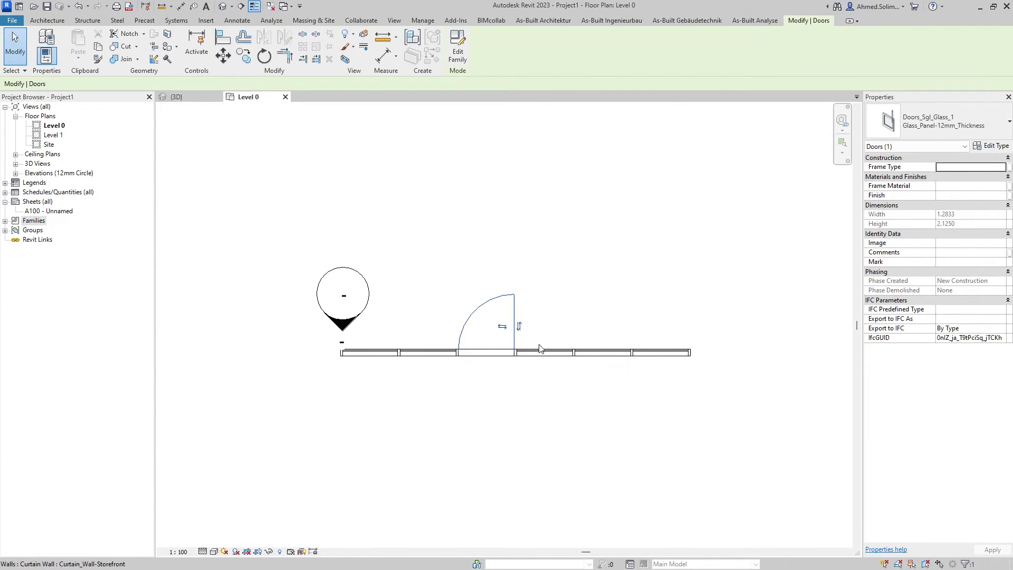
left_click(521, 331)
left_click(502, 378)
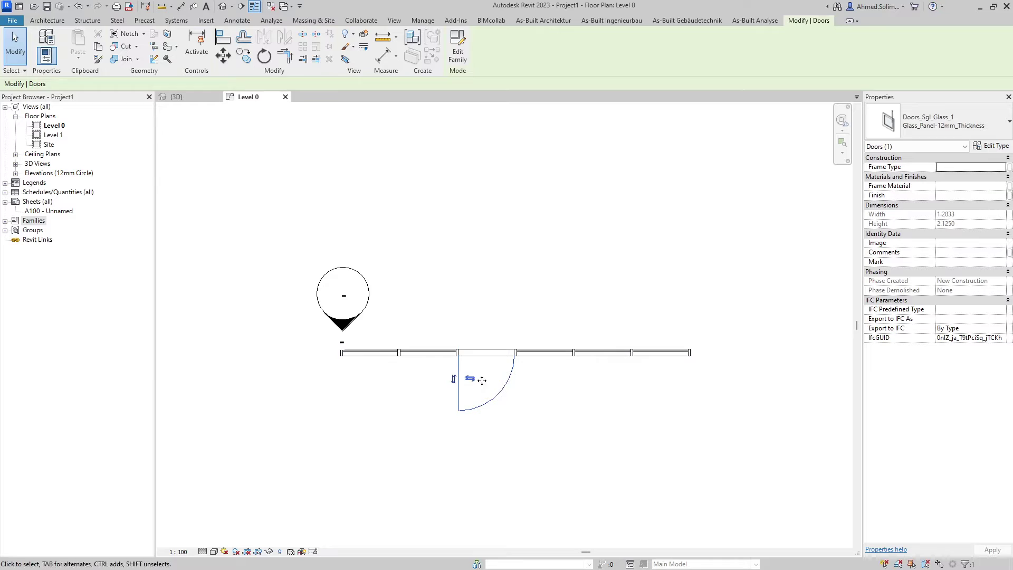
Step: In the 3D view, change the glazed panel directly beside the door's handle side to Windows_Curtain_Wall : Metal_Aluminum-50_Thickness
left_click(176, 97)
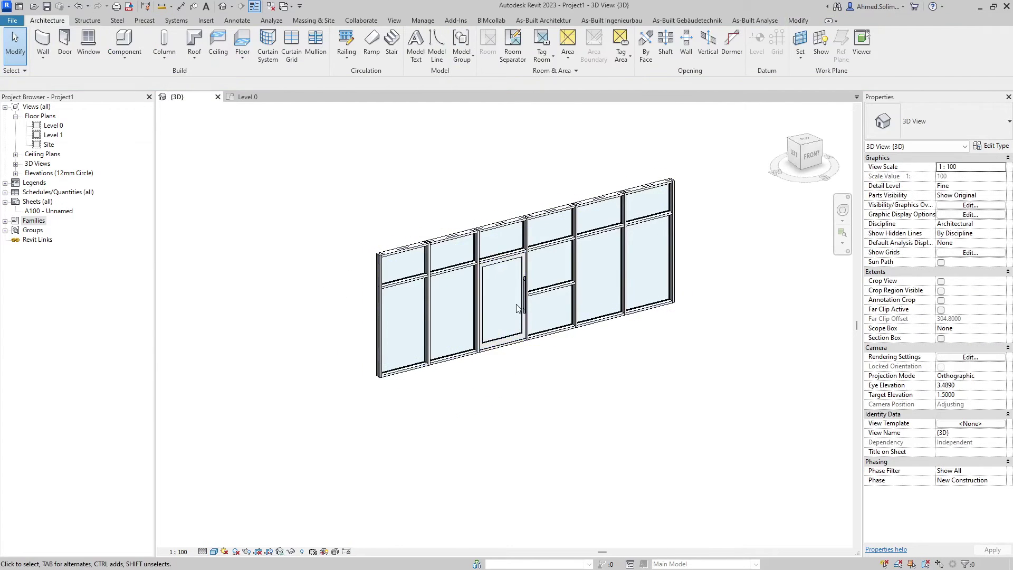
scroll(518, 306, "up", 2)
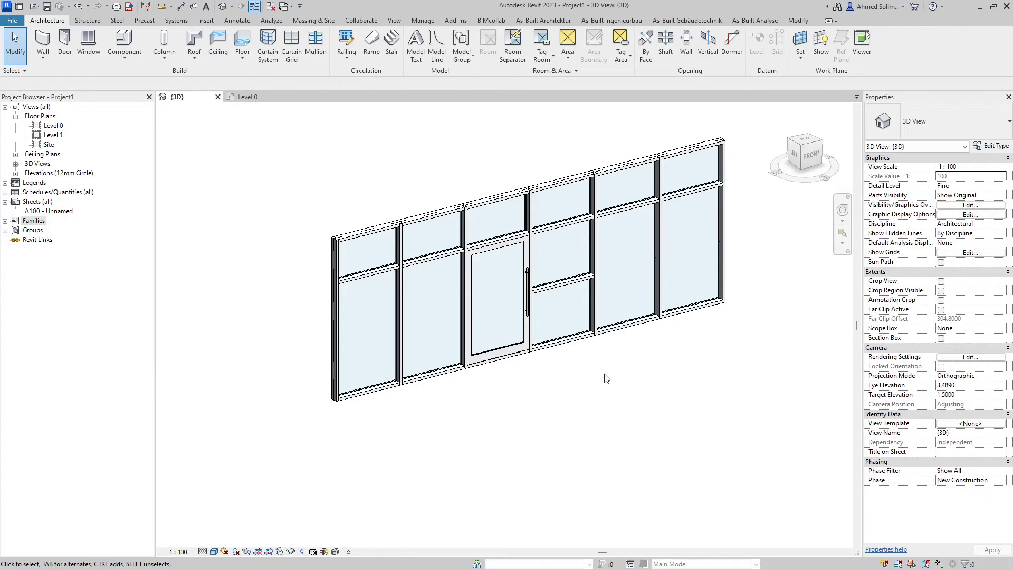
middle_click_drag(615, 432, 618, 442, "shift")
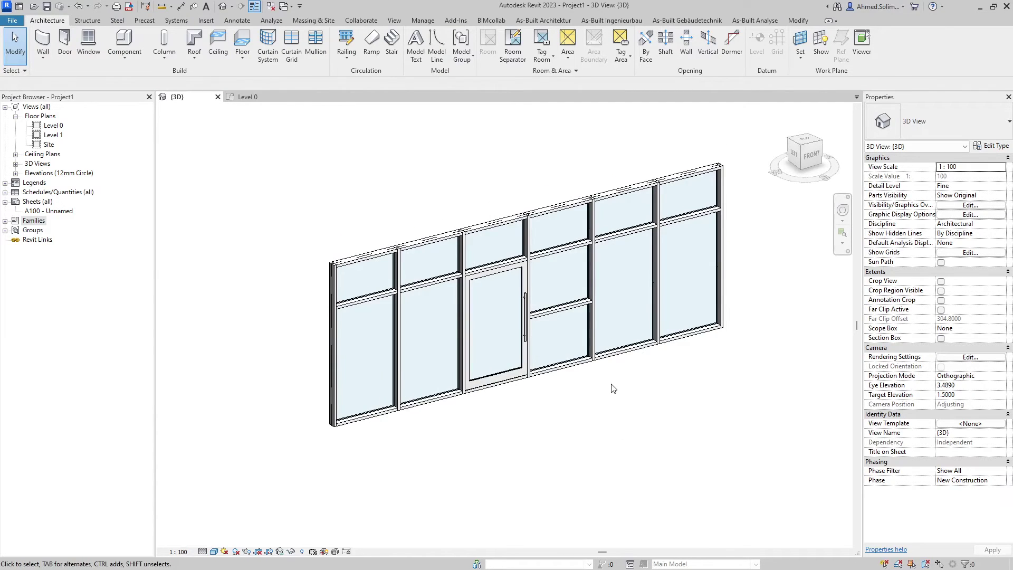
left_click(586, 279)
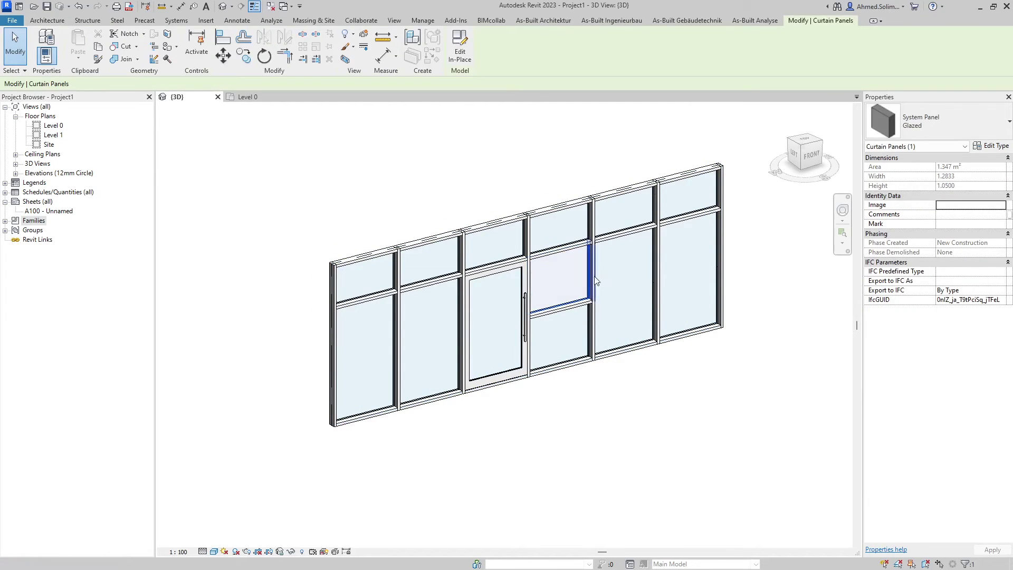
left_click(944, 121)
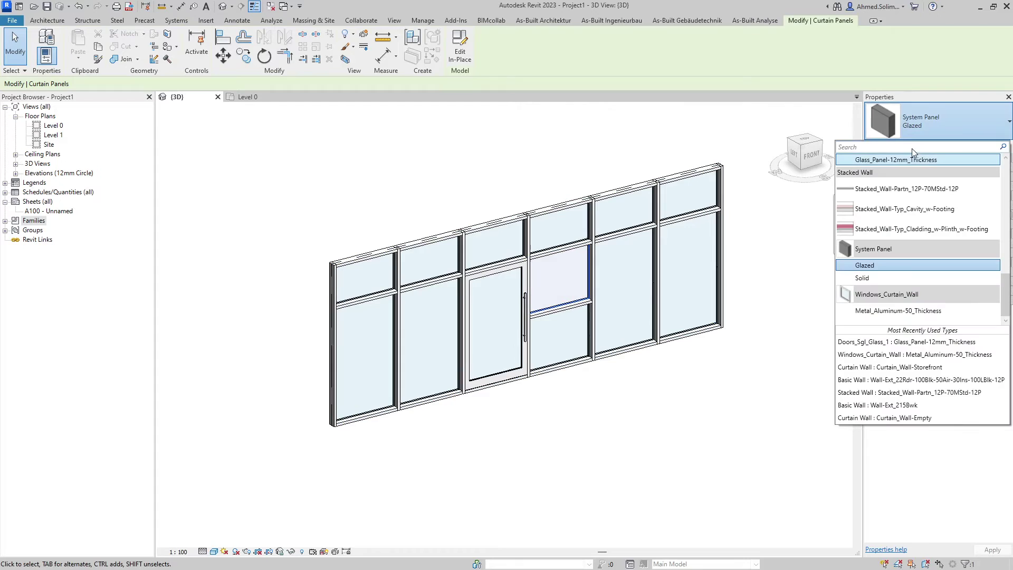
type("wi")
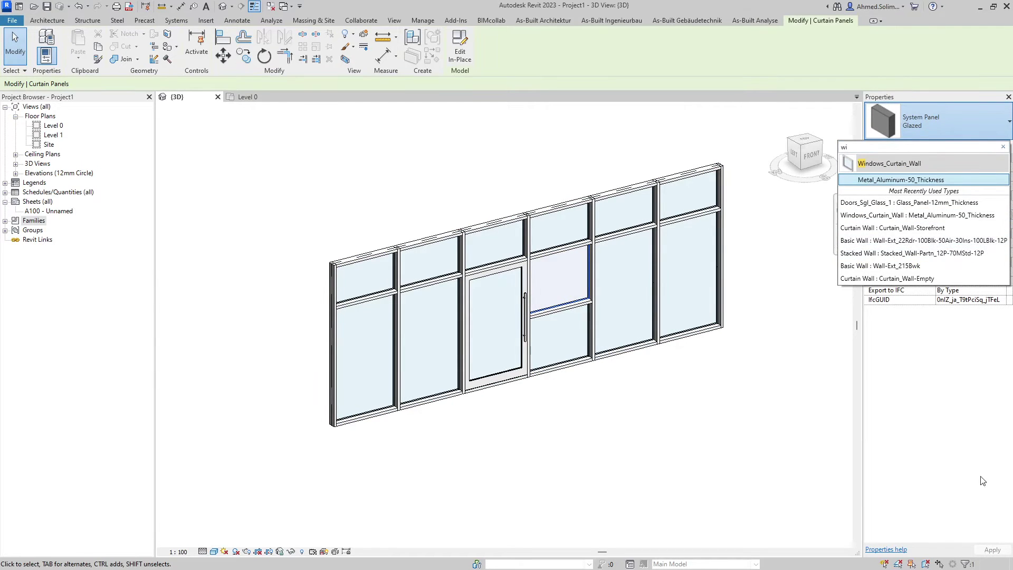
key("Escape")
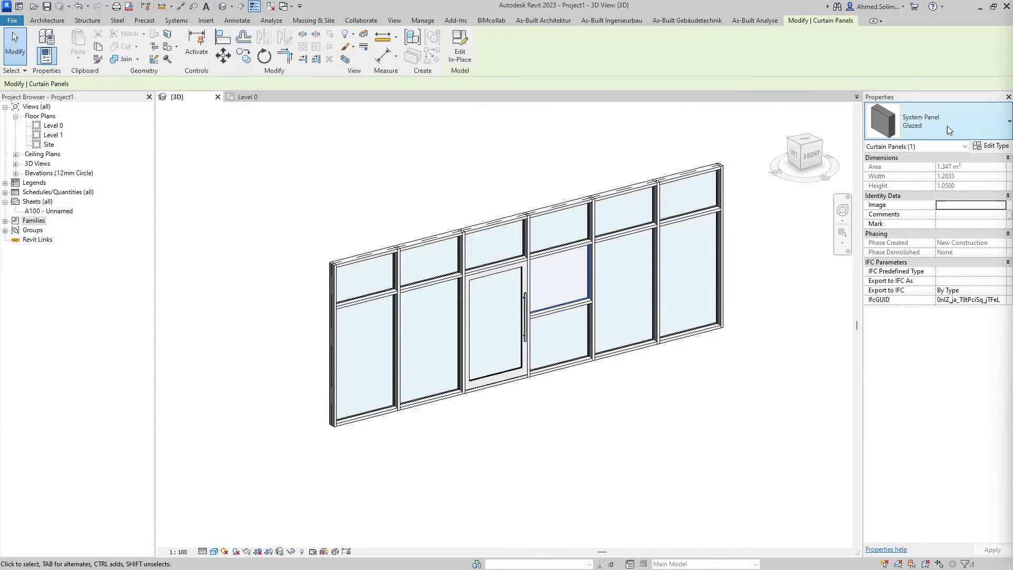
left_click(917, 122)
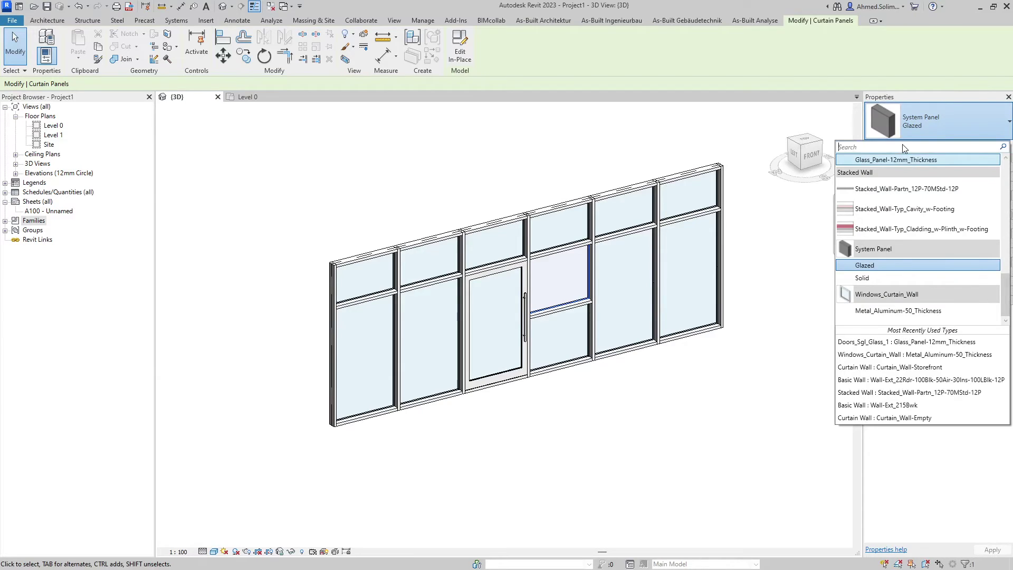
type("win")
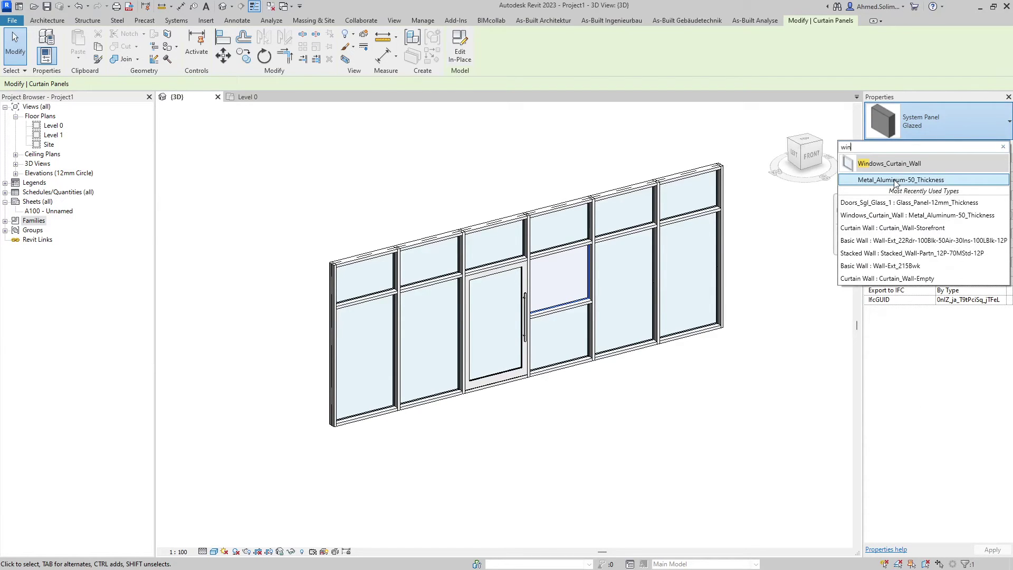
left_click(895, 180)
left_click(707, 423)
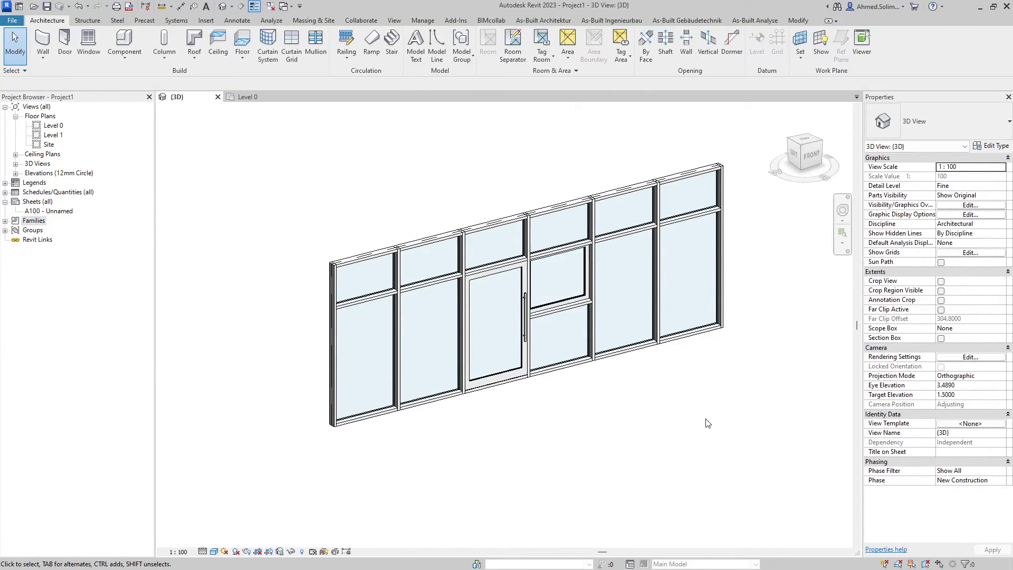
Step: From the front orientation, unpin and delete the horizontal mullion segment beneath the door
middle_click_drag(696, 388, 595, 317, "shift")
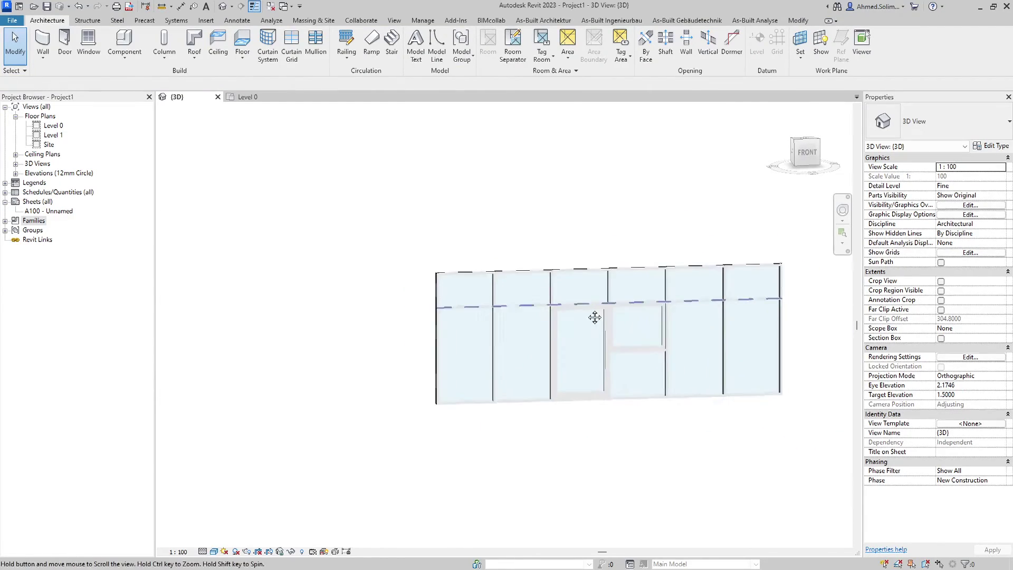
scroll(595, 317, "up", 4)
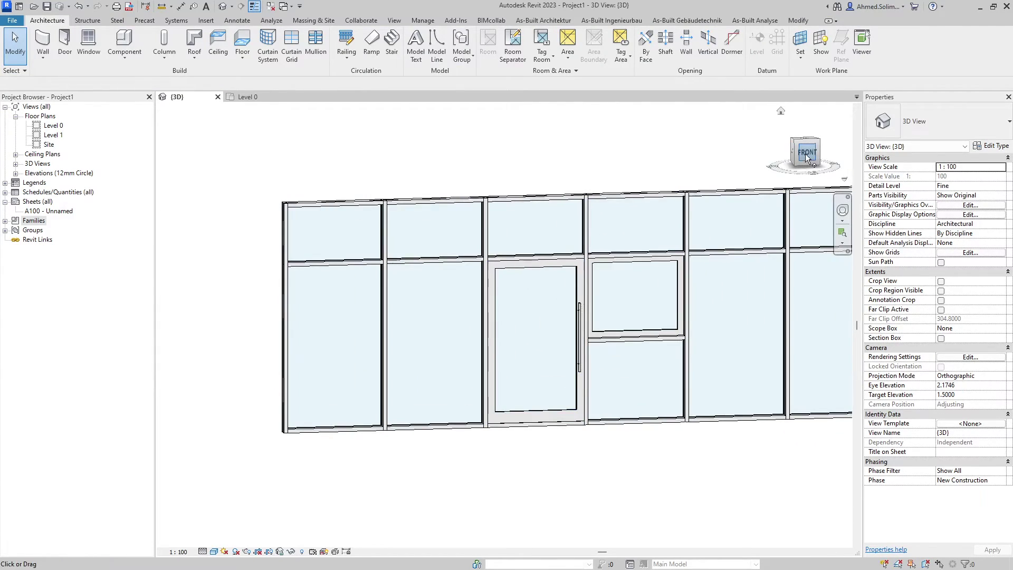
left_click(806, 158)
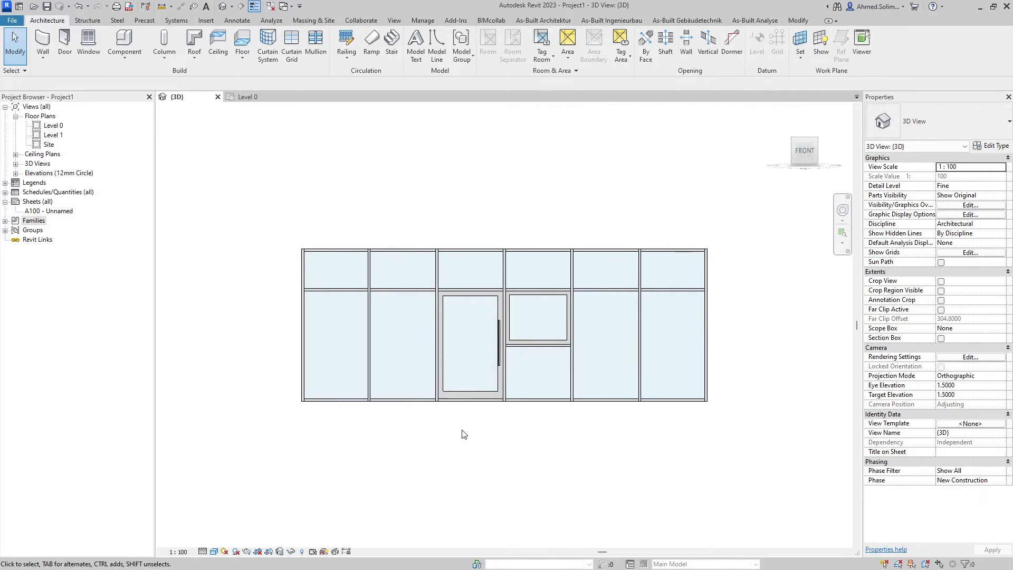
scroll(463, 433, "up", 3)
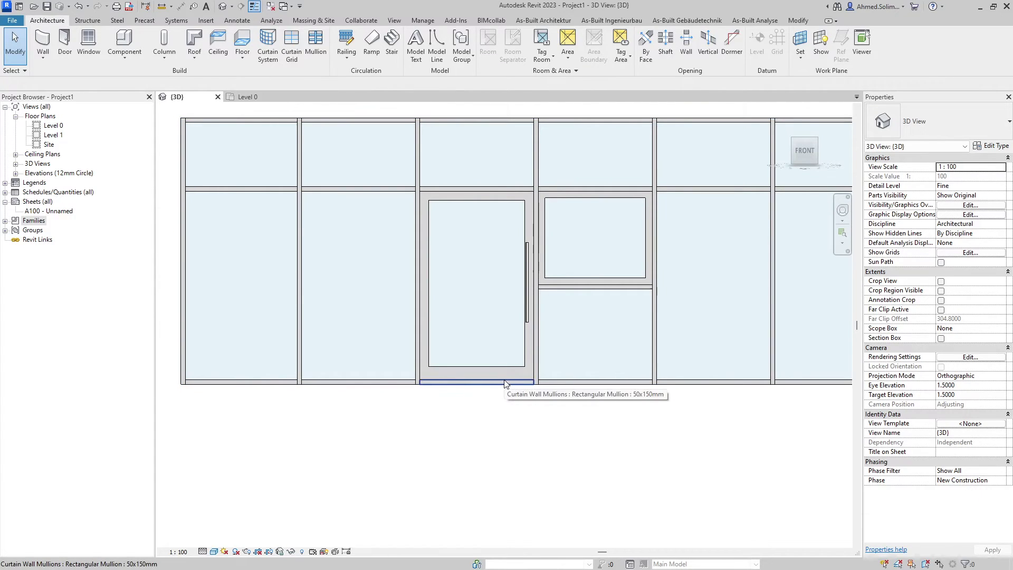
left_click(505, 382)
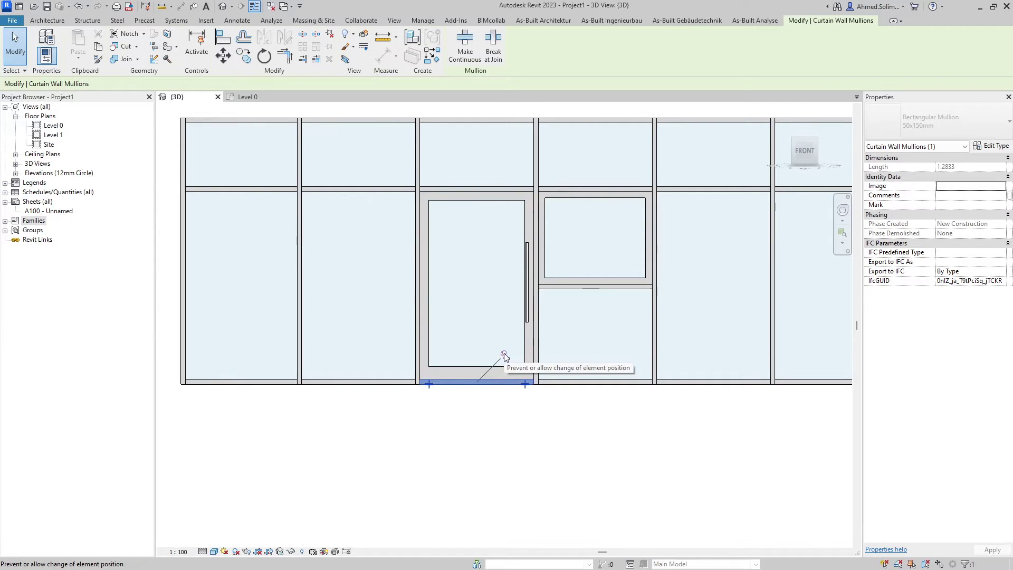
left_click(330, 34)
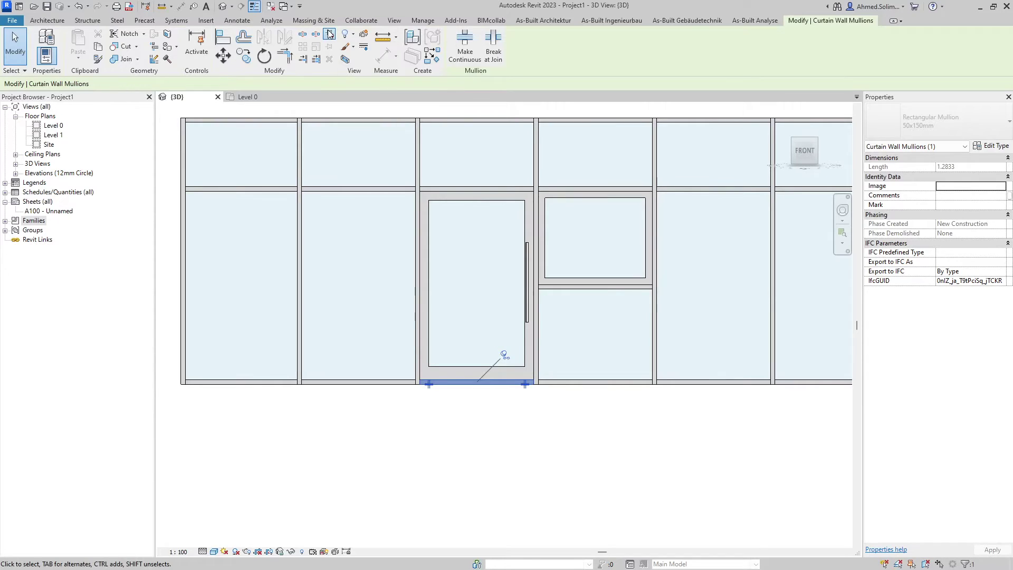
left_click(605, 408)
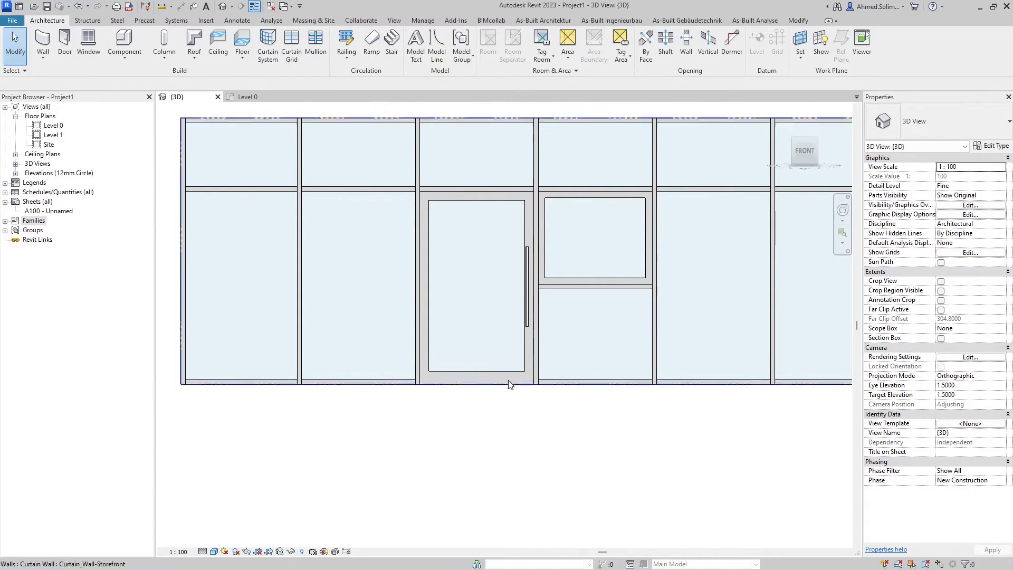
Step: Select all mullions on the gridline at the curtain wall's left end and unpin them
scroll(509, 380, "down", 3)
middle_click_drag(524, 378, 640, 390, "shift")
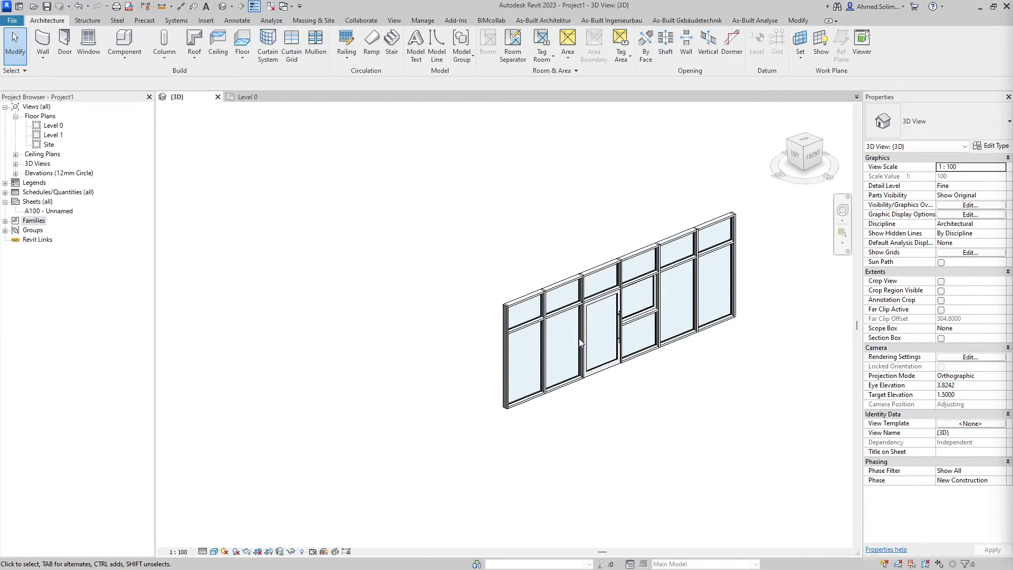
middle_click_drag(599, 343, 470, 353, "shift")
middle_click_drag(606, 367, 389, 354)
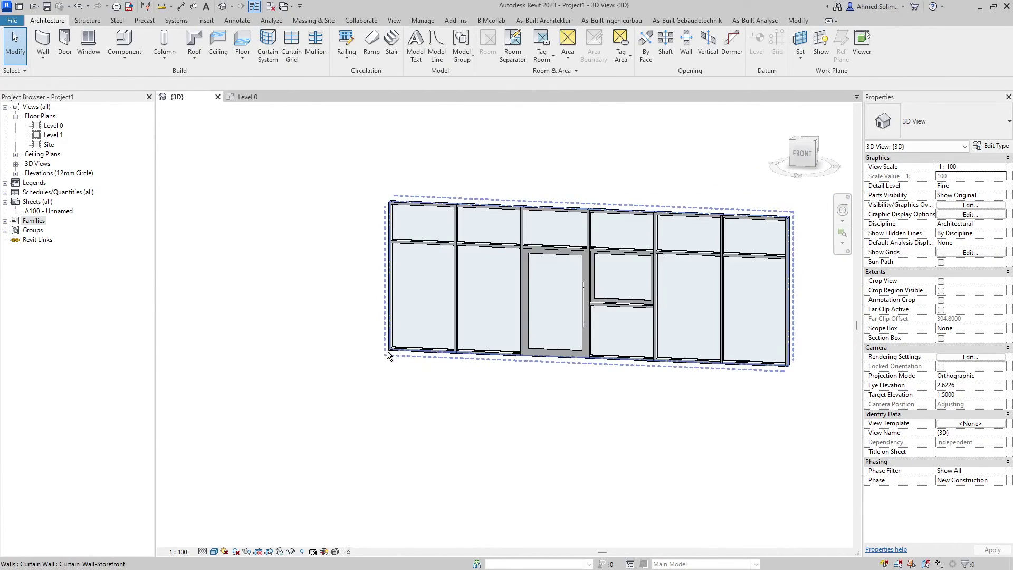
left_click(391, 323)
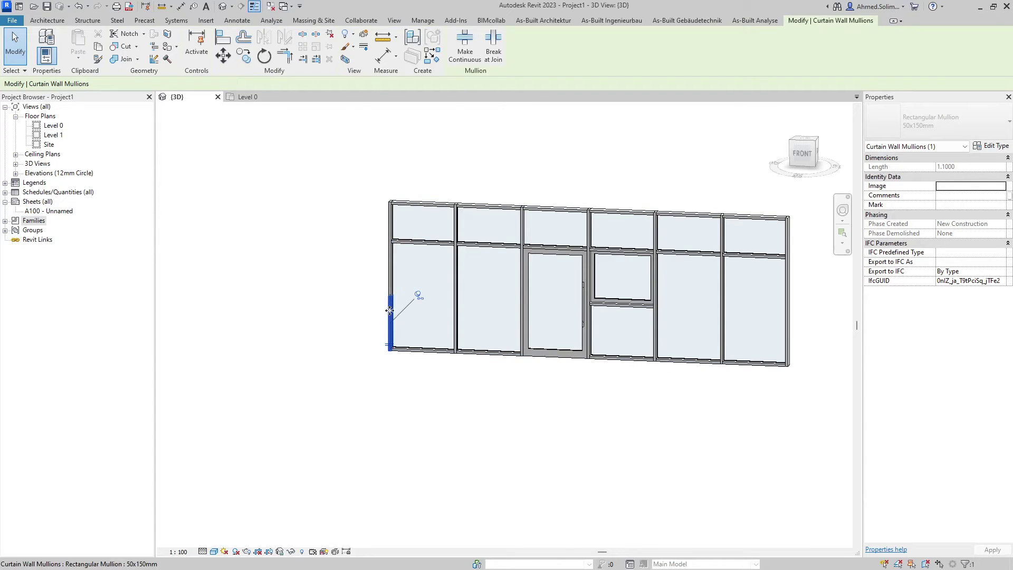
right_click(390, 311)
mouse_move(421, 299)
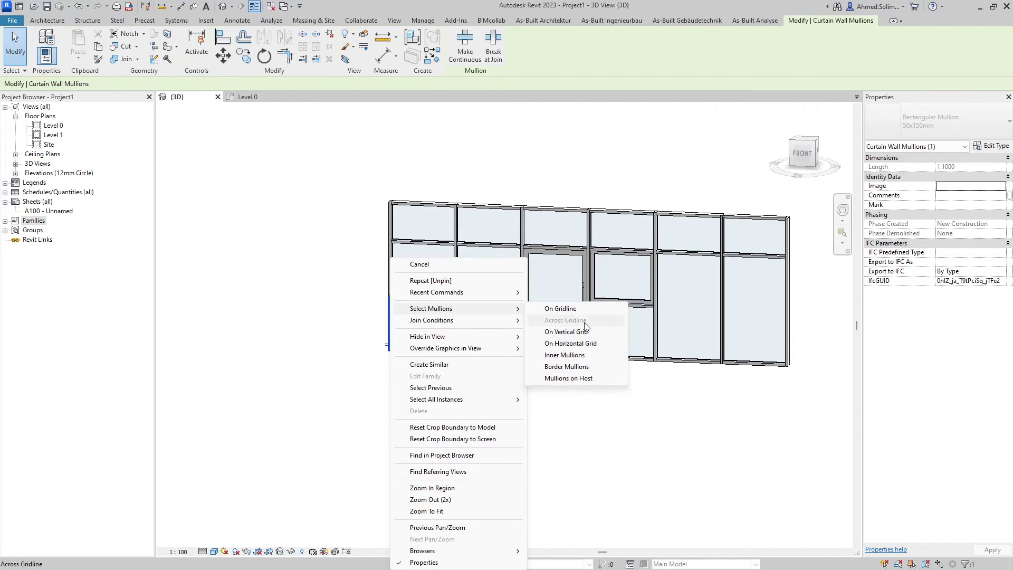
left_click(560, 308)
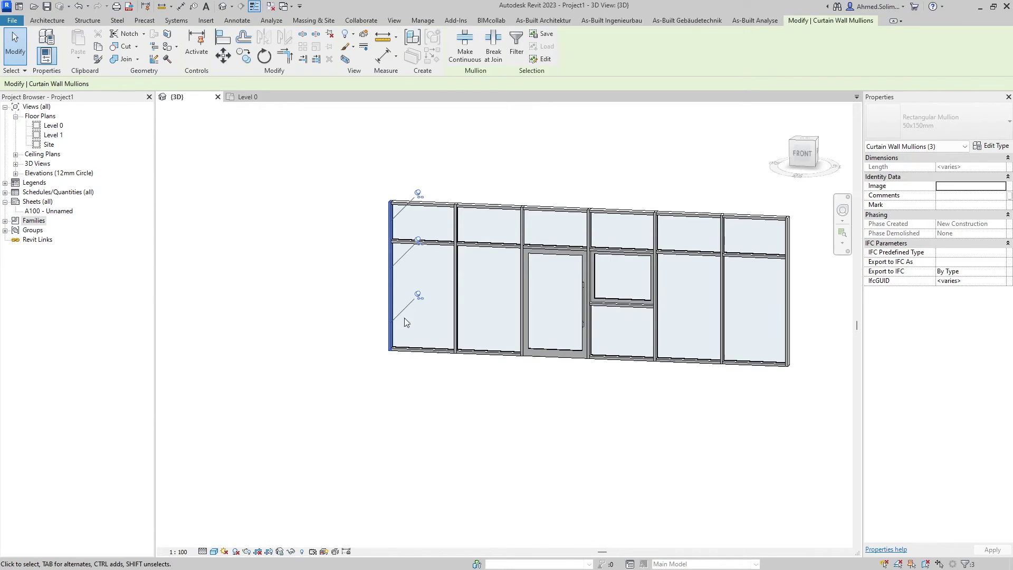
scroll(454, 385, "down", 2)
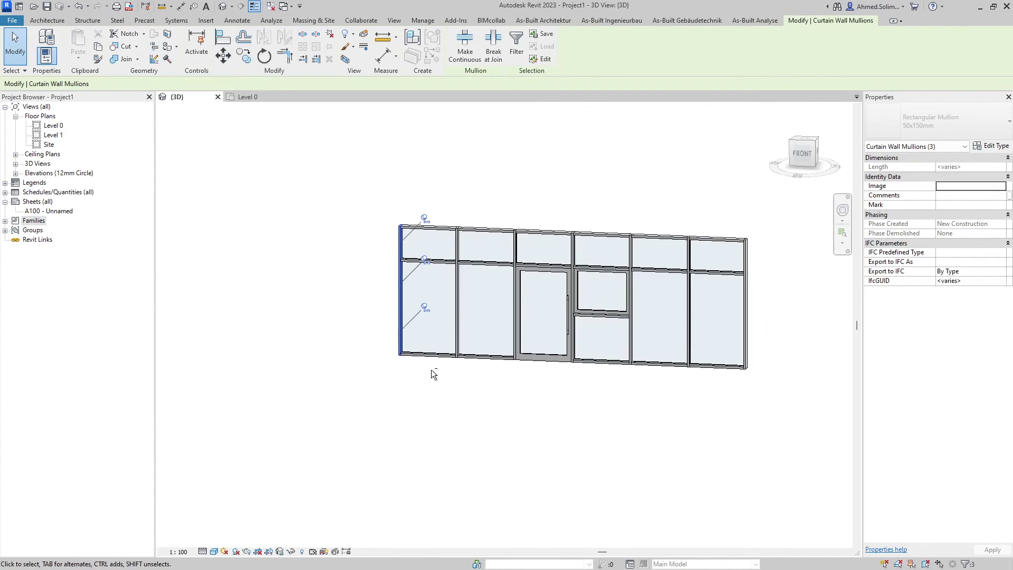
middle_click_drag(433, 374, 451, 358, "shift")
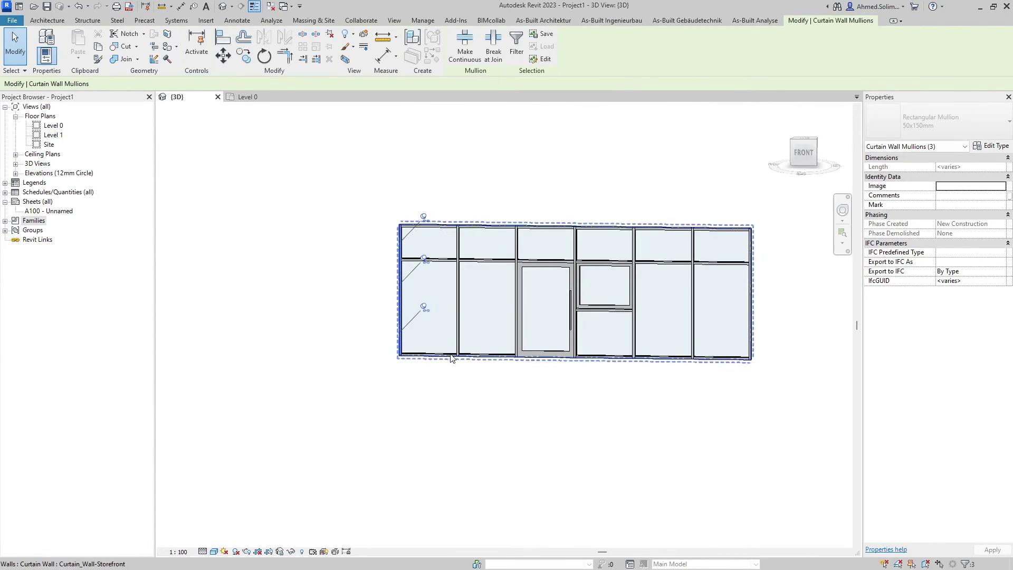
scroll(403, 299, "up", 2)
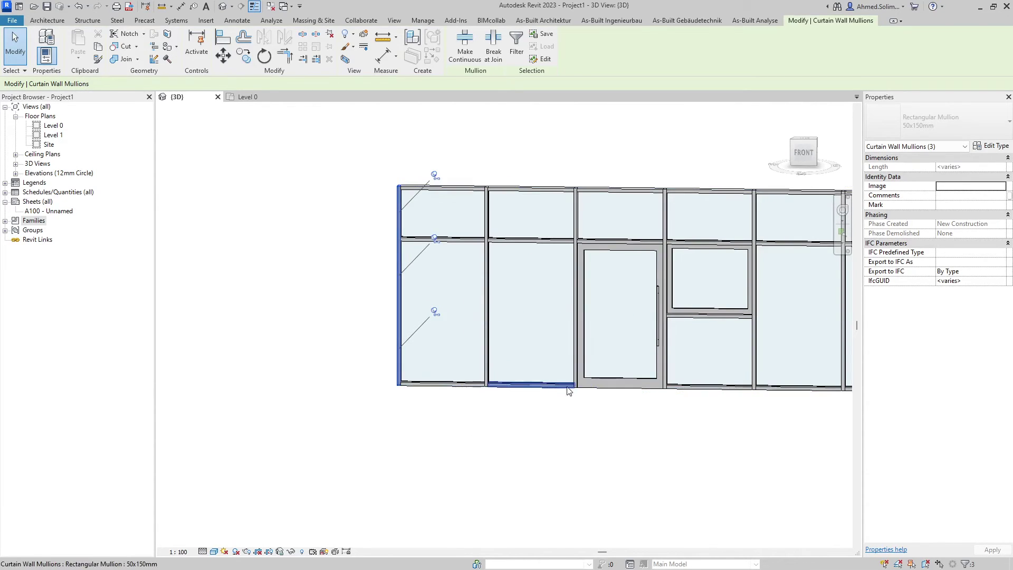
left_click(330, 34)
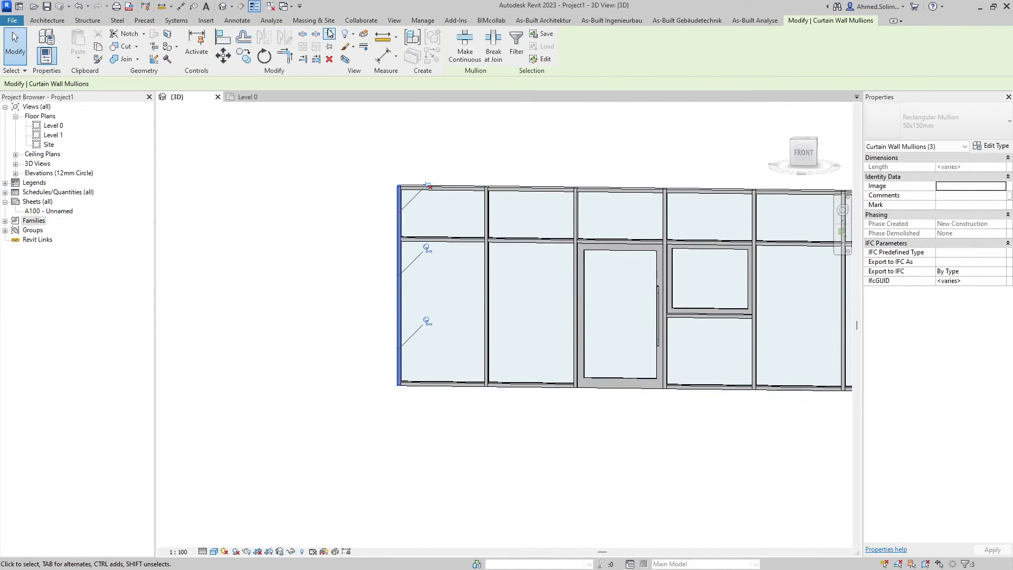
left_click(330, 37)
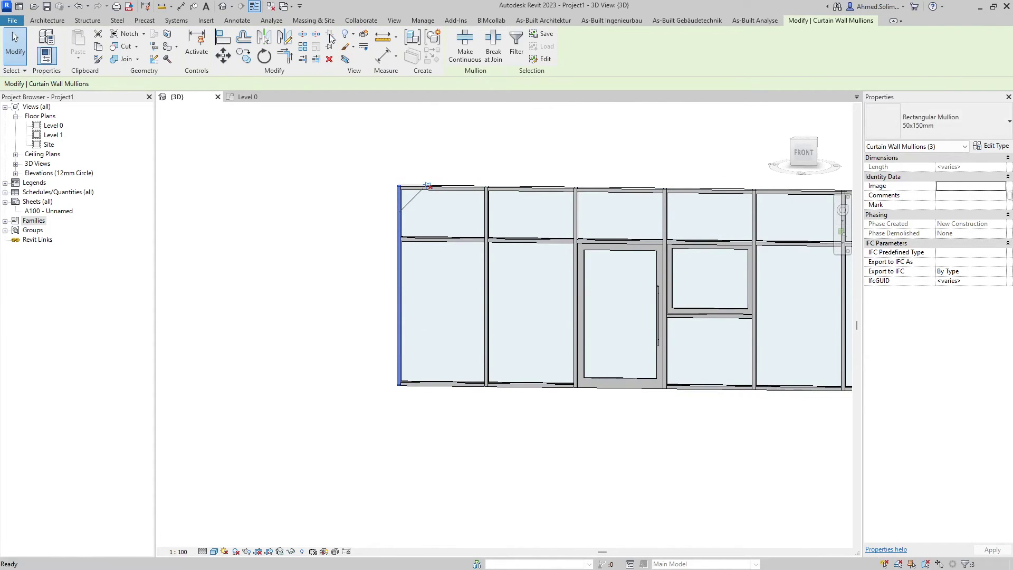
Step: Change the left-end vertical mullions to the type Quad Corner Mullion : 150x150mm
left_click(992, 127)
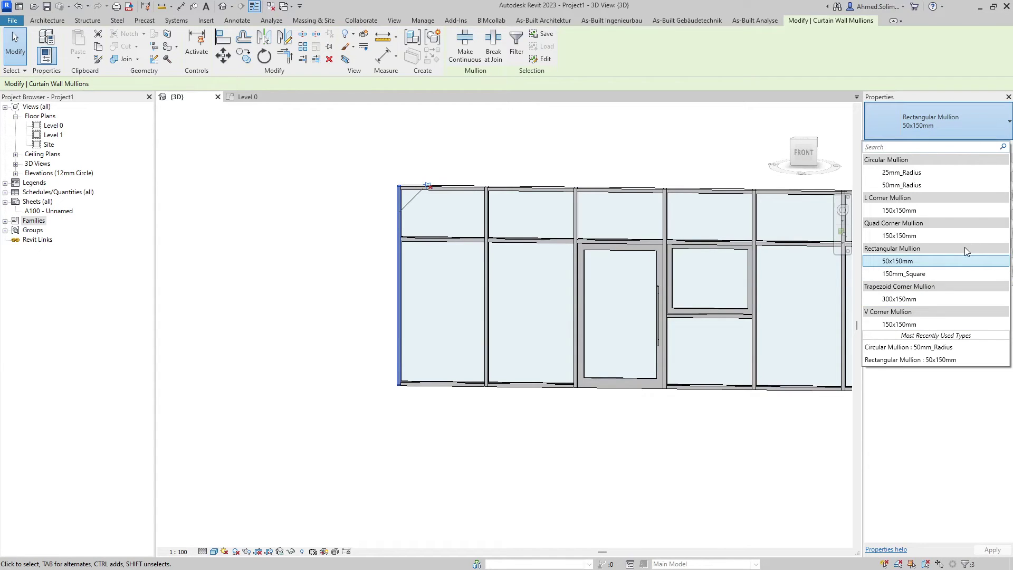
left_click(907, 244)
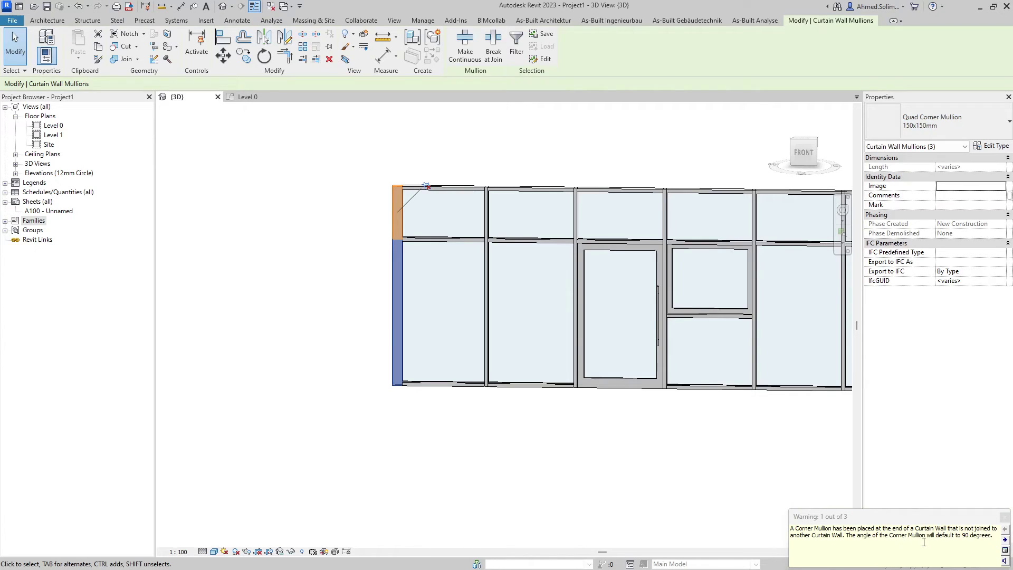
left_click(1005, 517)
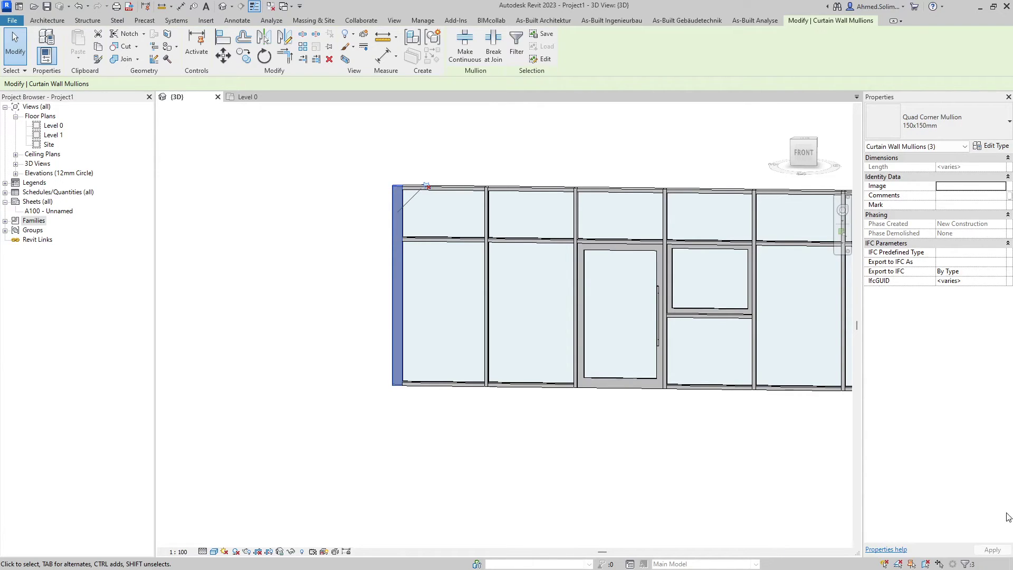
Step: Change the left-end vertical mullions to the type Circular Mullion : 50mm_Radius
left_click(964, 117)
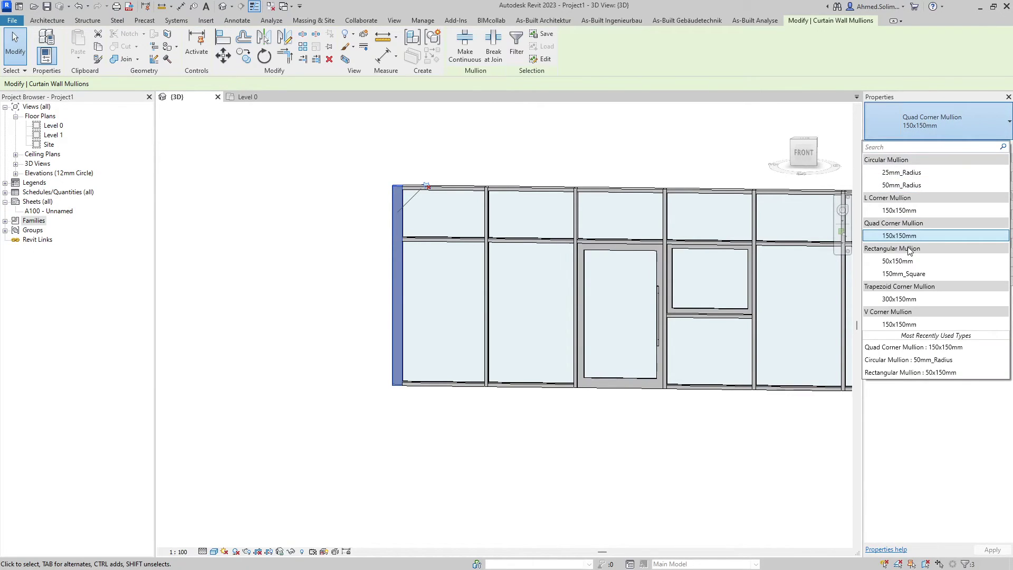
left_click(919, 185)
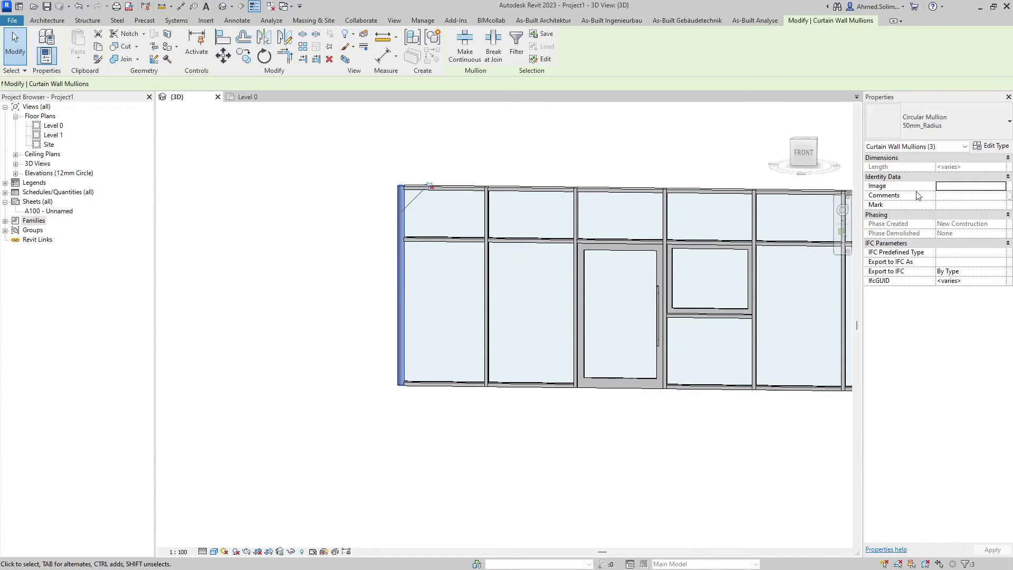
left_click(510, 406)
middle_click_drag(410, 363, 519, 435, "shift")
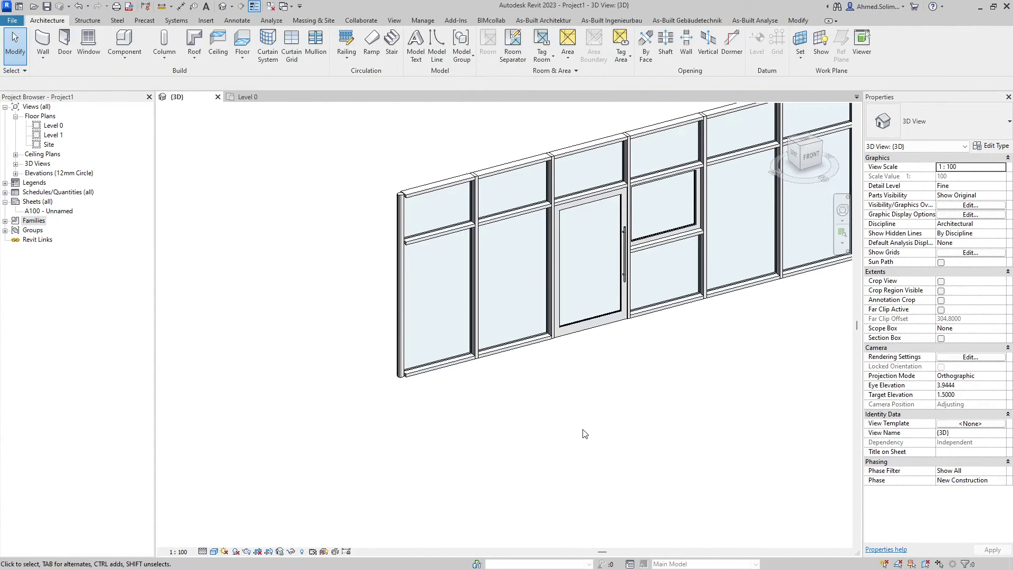
Step: Duplicate the 50x150mm Rectangular Mullion type in the project's Curtain Wall Mullions families and name the copy 100x200mm
scroll(496, 429, "down", 3)
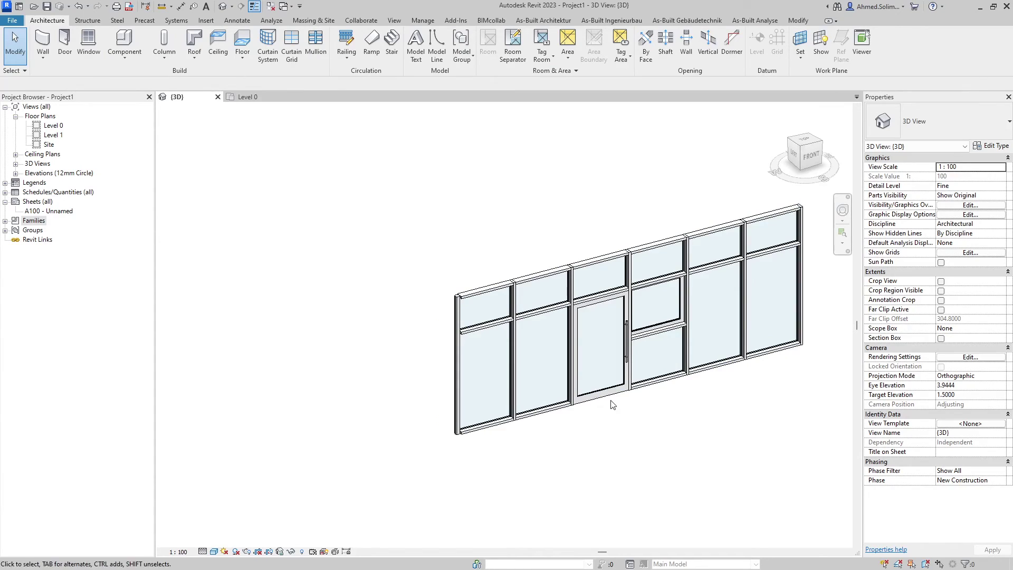
middle_click_drag(613, 405, 509, 380, "shift")
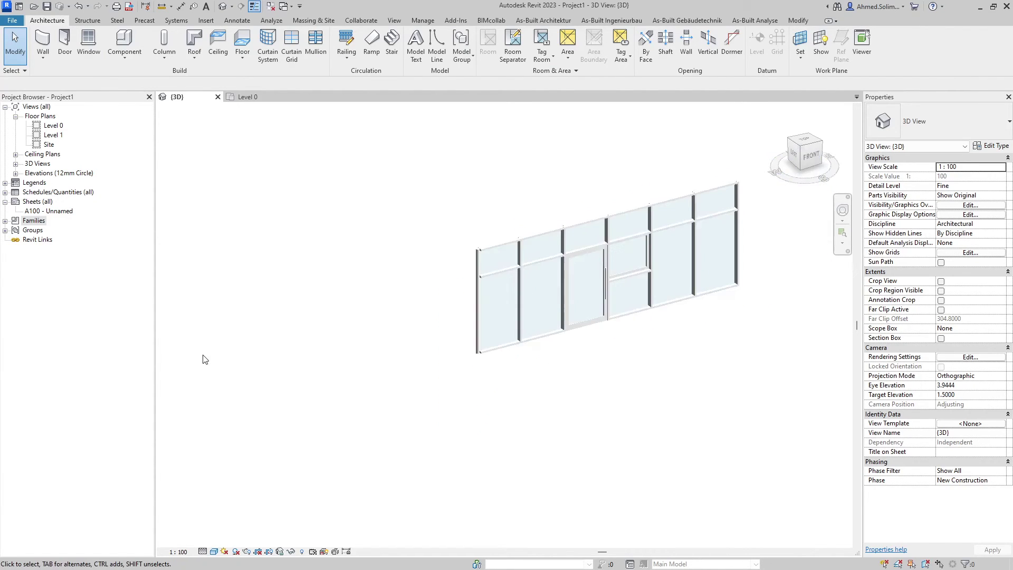
left_click(5, 221)
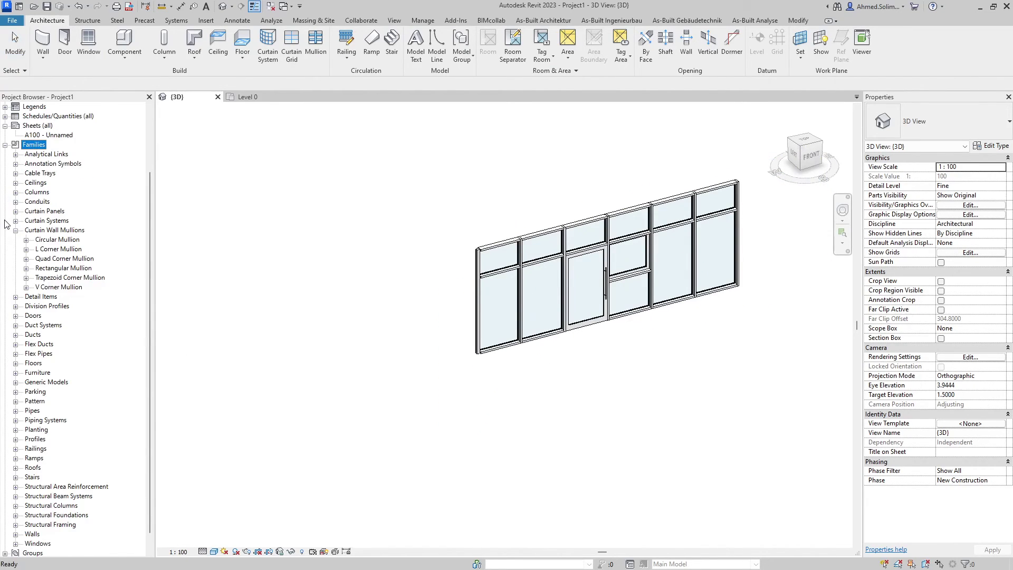
left_click(60, 231)
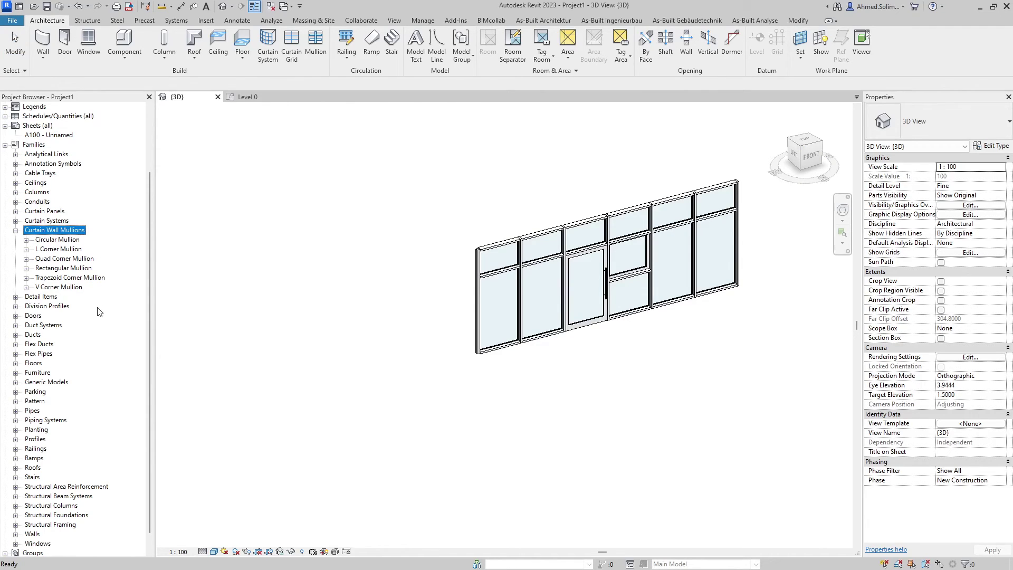
left_click(26, 268)
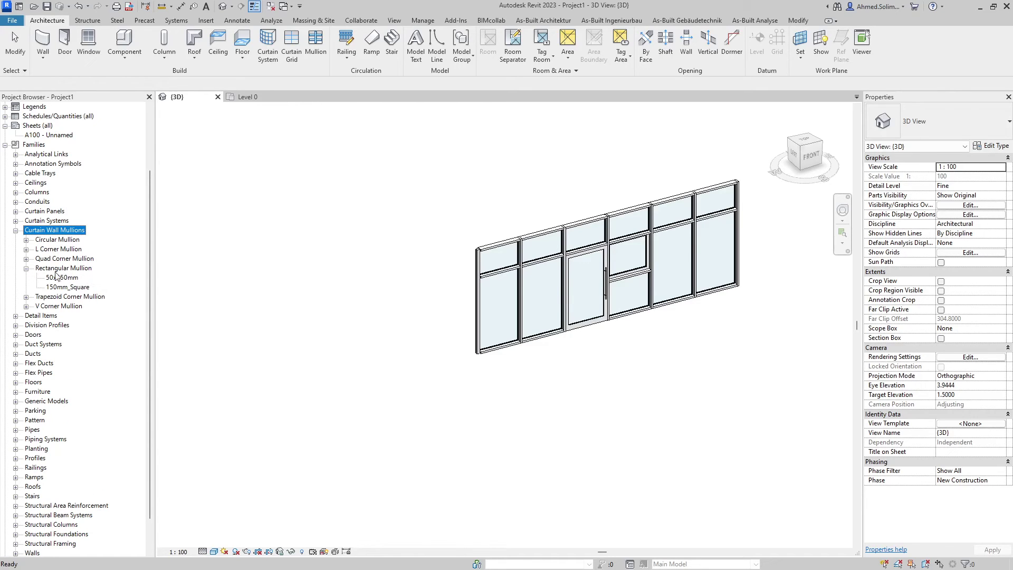
left_click(57, 278)
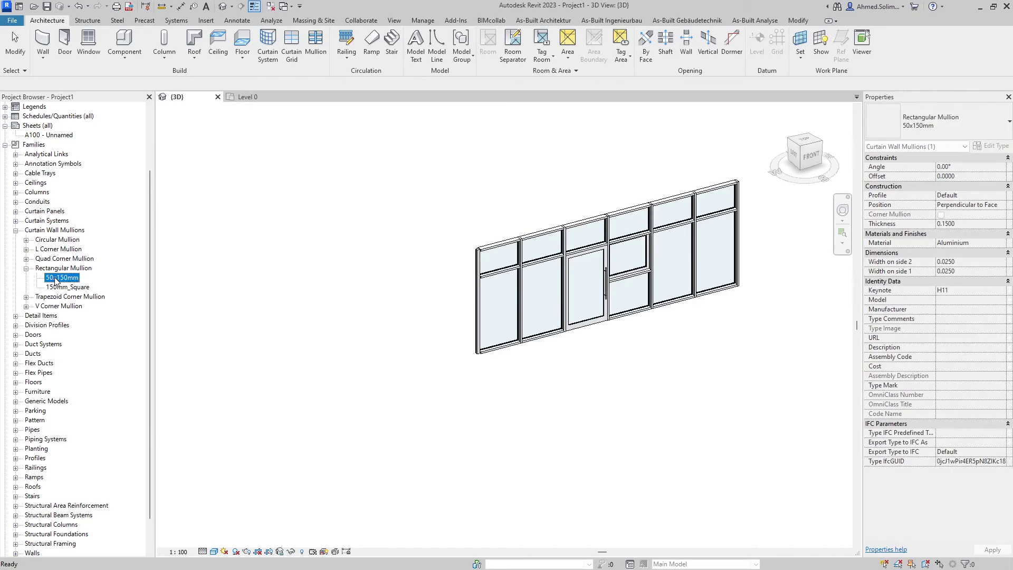
right_click(56, 278)
left_click(92, 287)
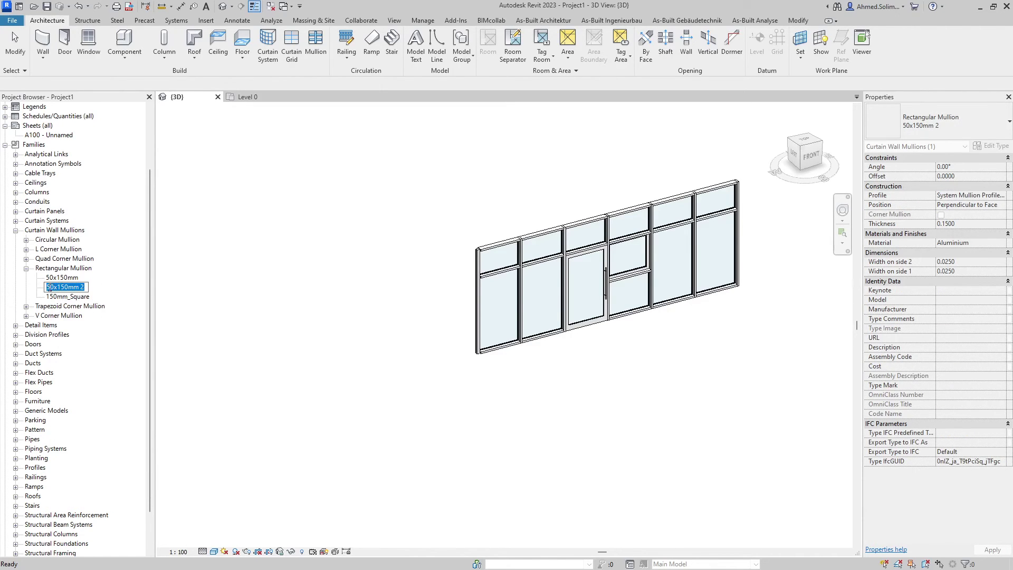
left_click(52, 287)
type("100x200")
key("BackSpace")
key("Return")
Step: Set the 100x200mm mullion type's thickness to 0.2 and its widths on side 1 and side 2 to 0.05
double_click(55, 289)
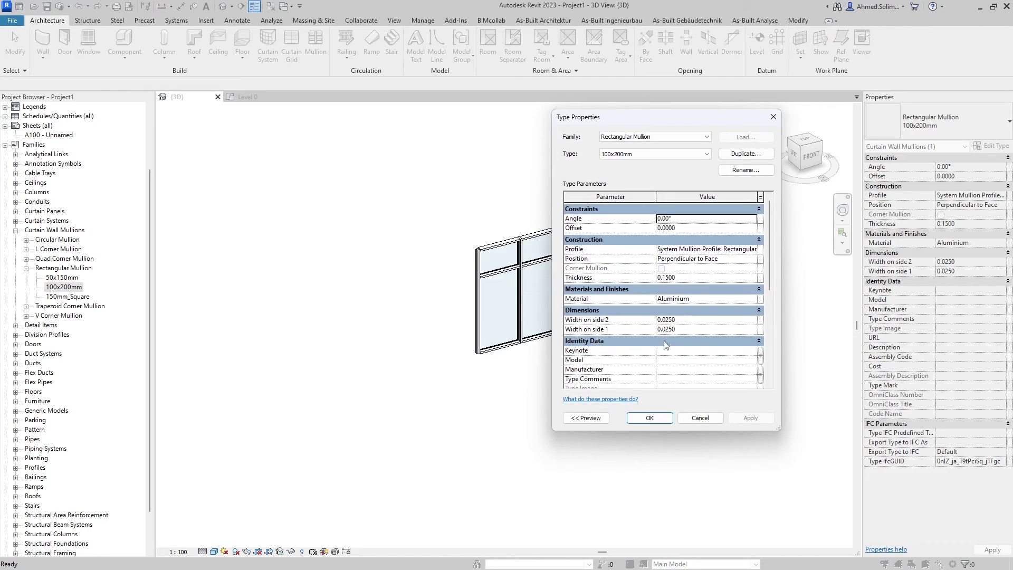
left_click(686, 277)
type("0.2")
left_click(707, 320)
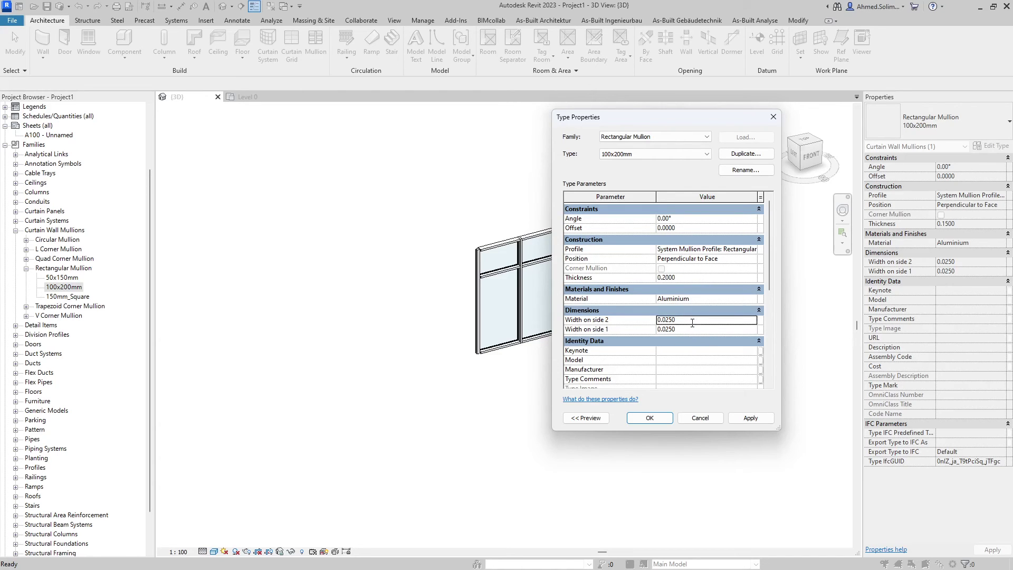
type("0.")
left_click(702, 329)
type("0")
left_click(769, 415)
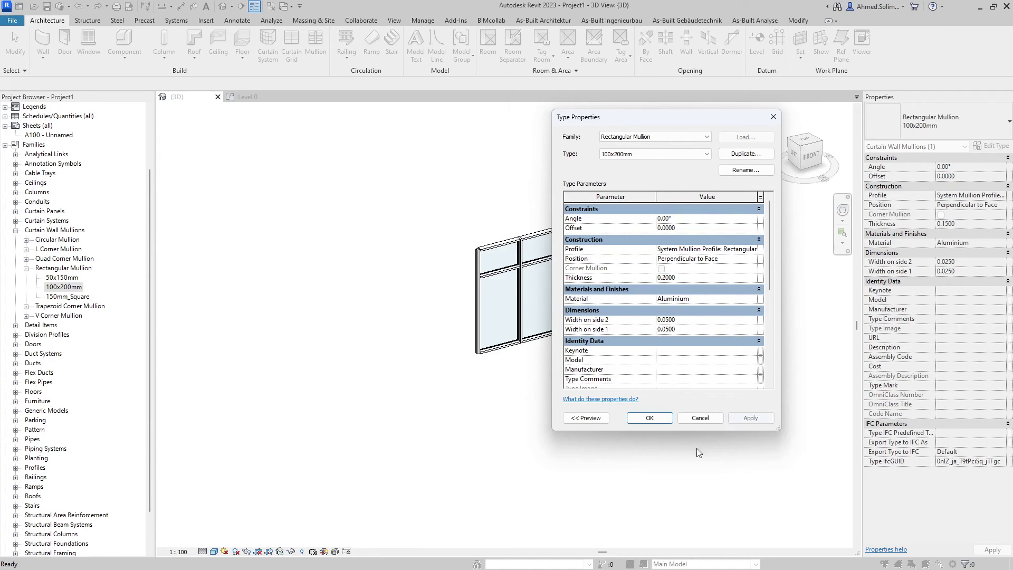
left_click(650, 418)
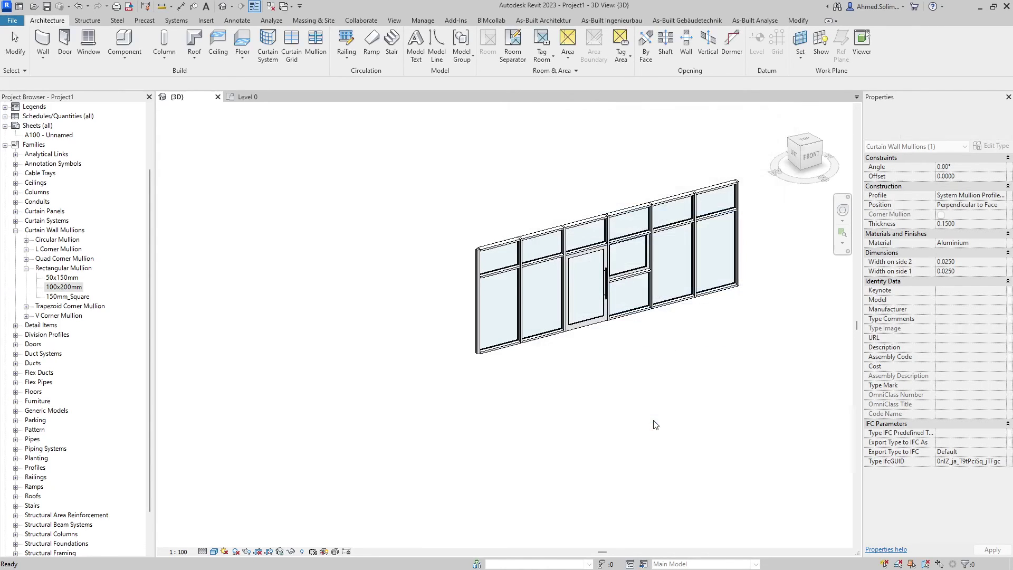
left_click(679, 435)
Step: Change the curtain wall's left-end vertical mullions to the type Rectangular Mullion : 50x150mm
middle_click_drag(671, 444, 473, 327, "shift")
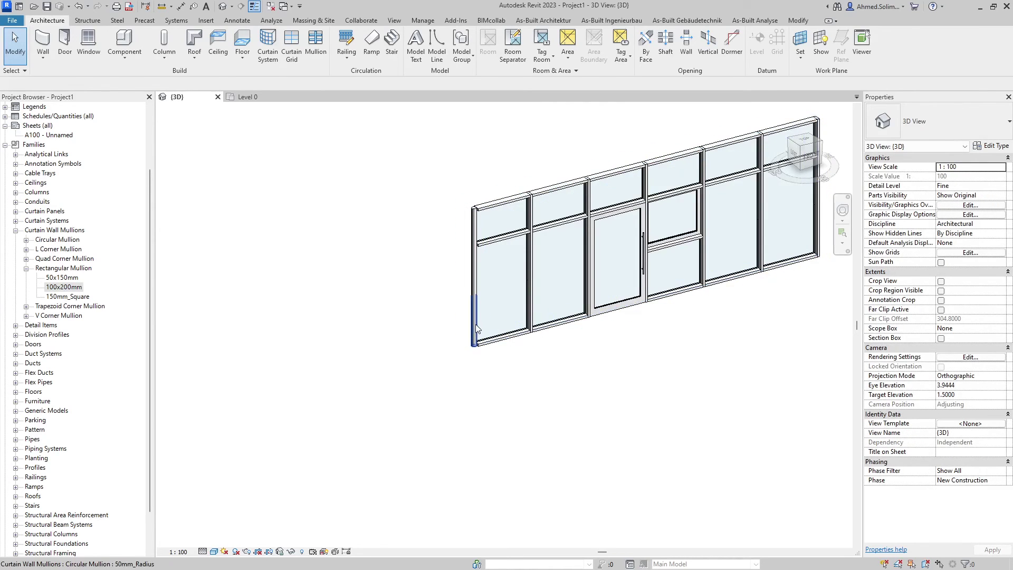
left_click(476, 324)
left_click(473, 223, "ctrl")
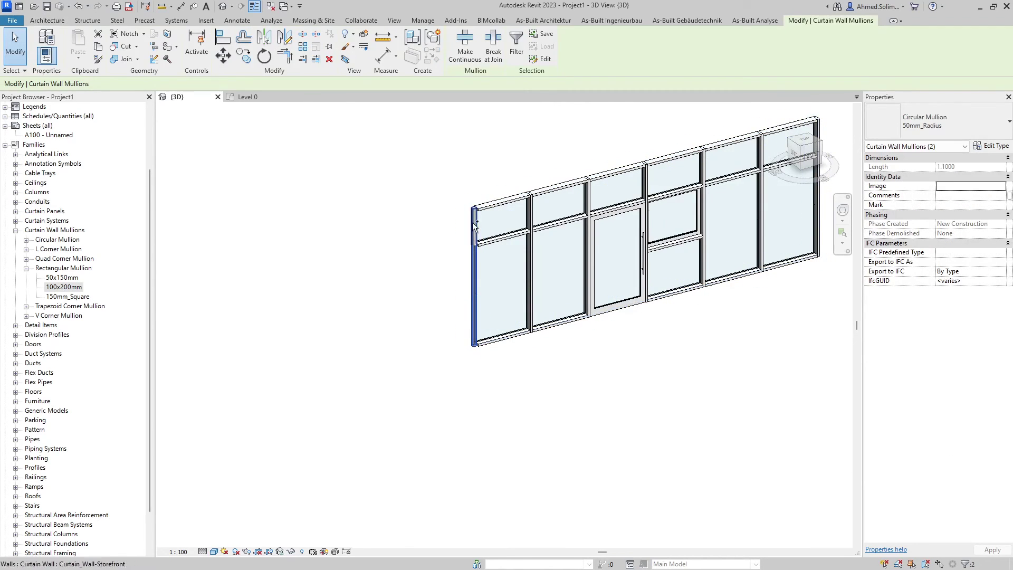
left_click(974, 121)
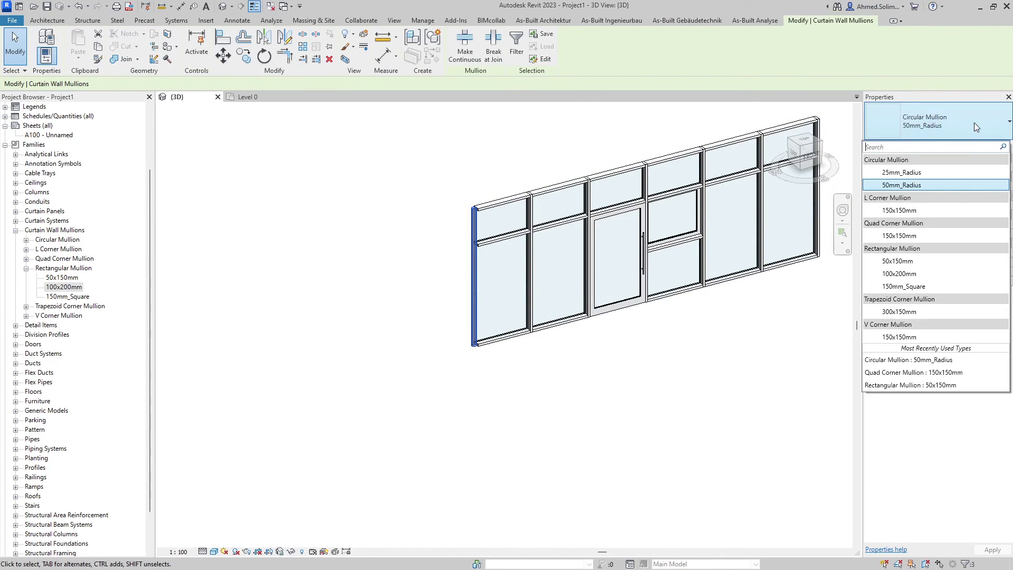
left_click(971, 261)
left_click(650, 363)
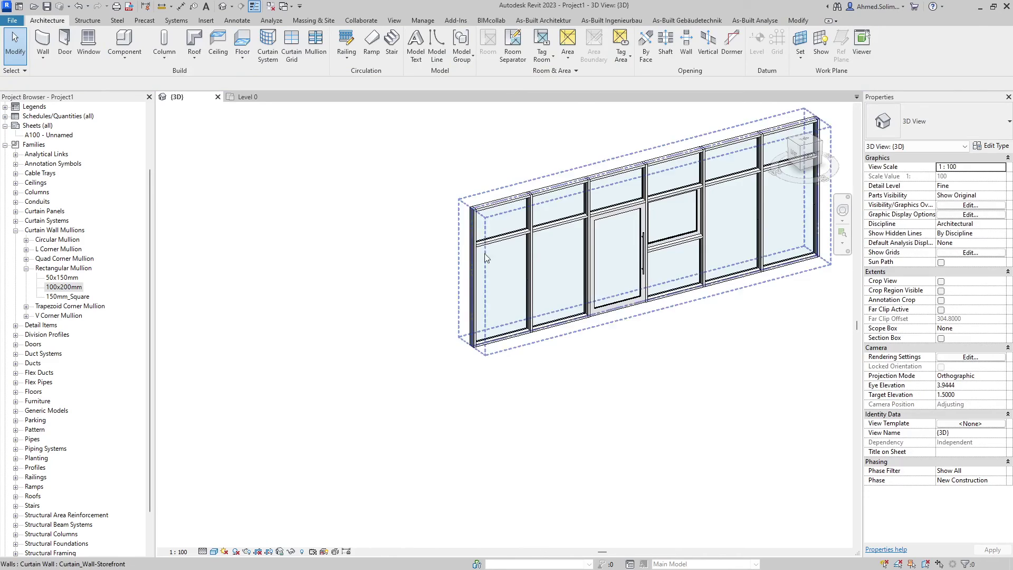
Step: Select all three left-end vertical mullion segments and change them to the type Rectangular Mullion : 100x200mm
scroll(486, 258, "up", 4)
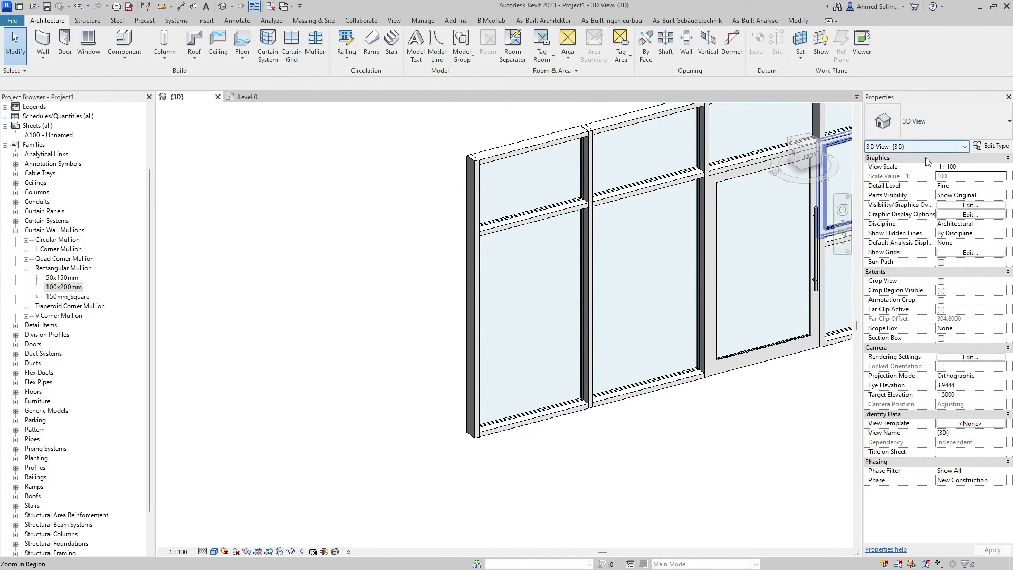
left_click(479, 193)
left_click(476, 295, "ctrl")
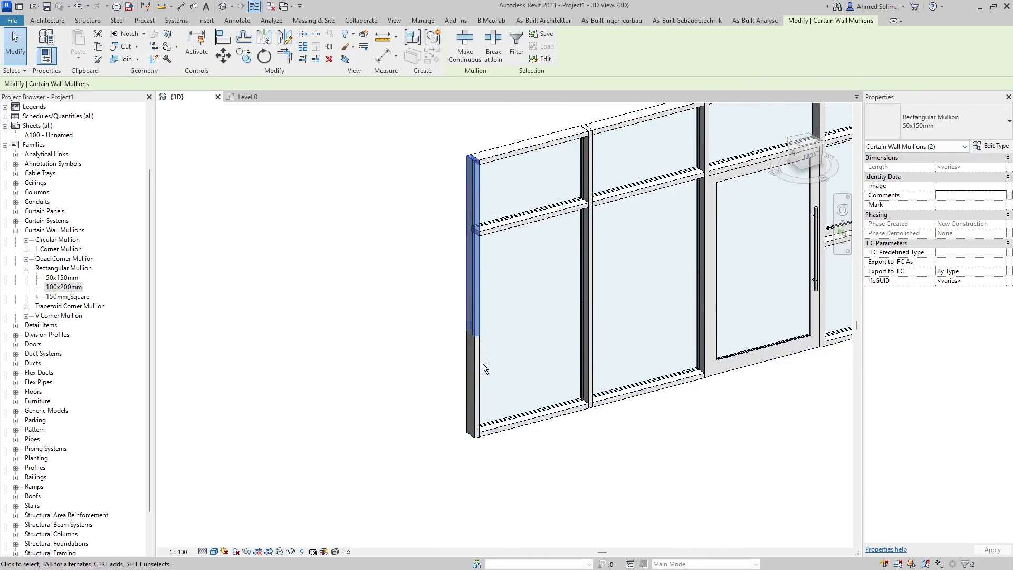
left_click(476, 366, "ctrl")
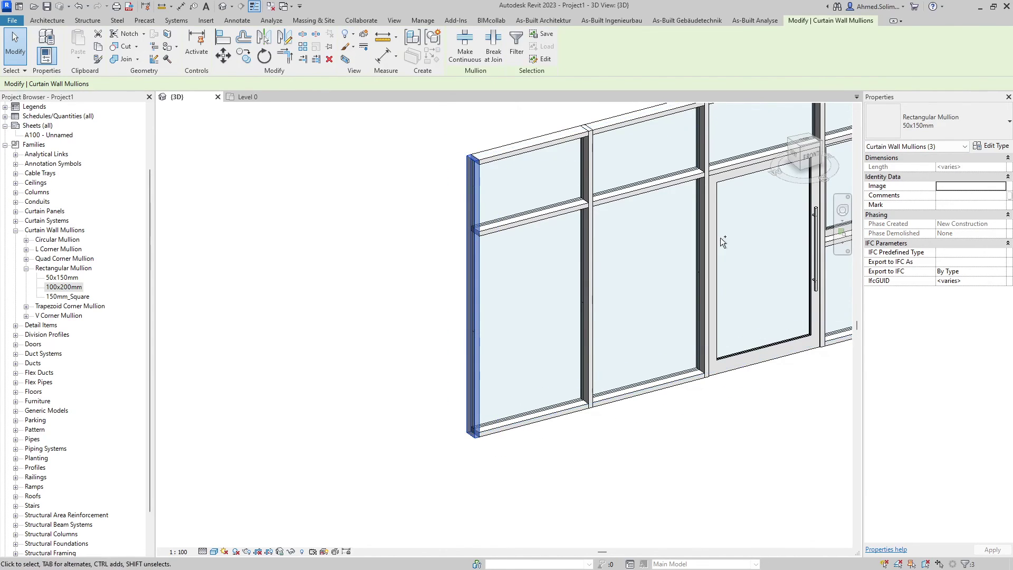
left_click(950, 127)
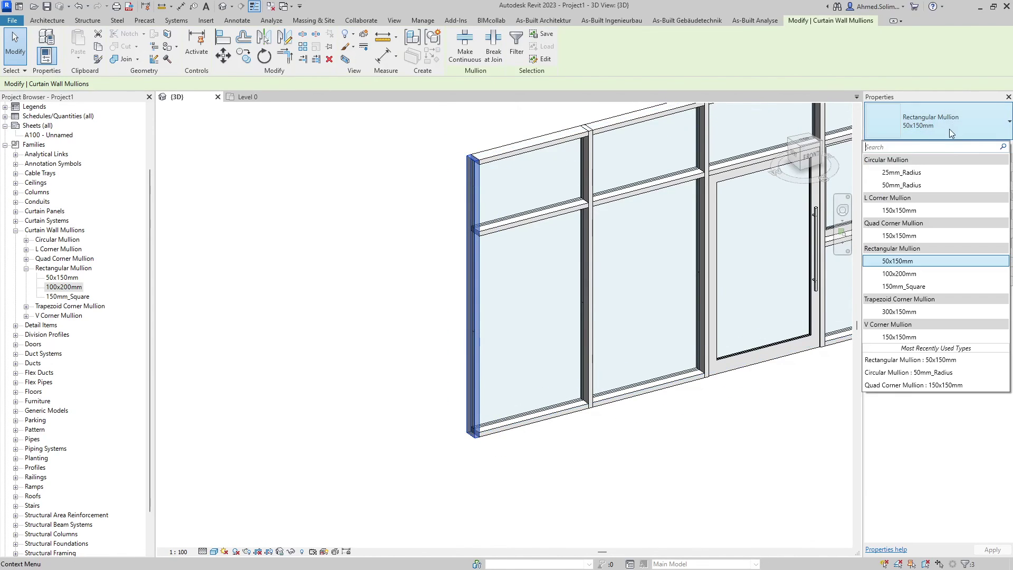
left_click(914, 275)
scroll(500, 321, "down", 2)
left_click(581, 413)
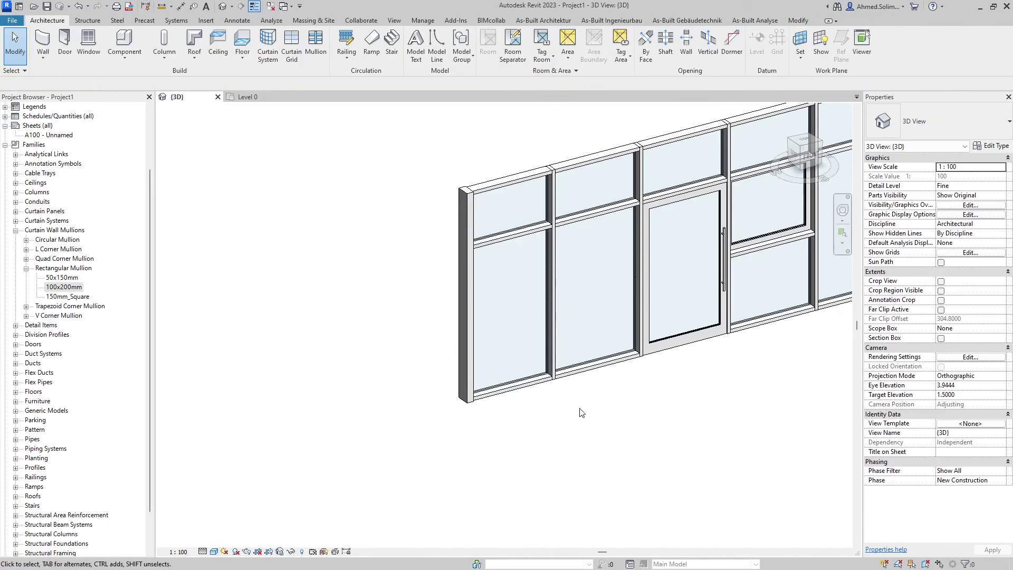
Step: Change the horizontal mullion directly beneath the window to the type Rectangular Mullion : 100x200mm
middle_click_drag(581, 412, 511, 421, "shift")
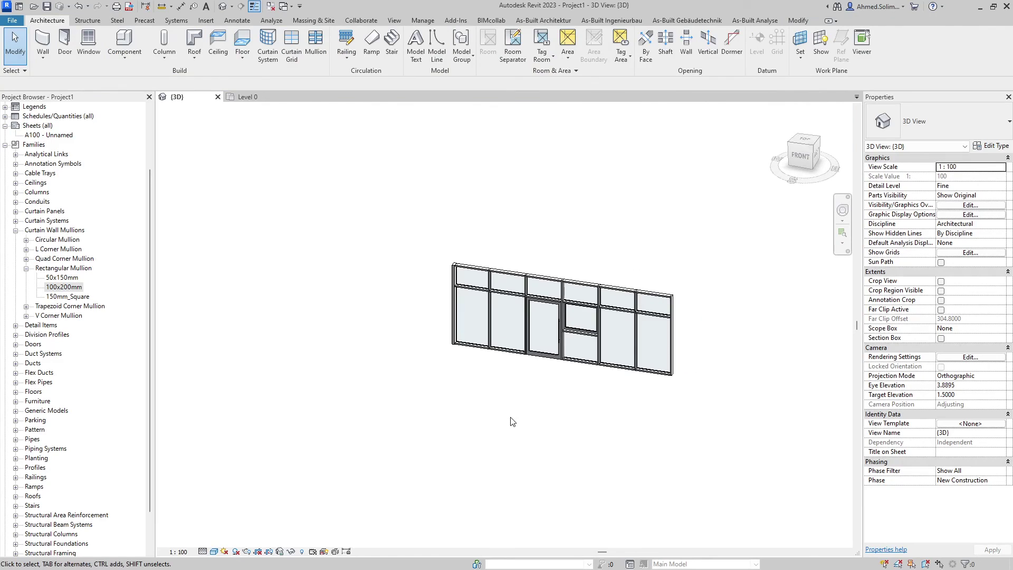
scroll(515, 406, "up", 3)
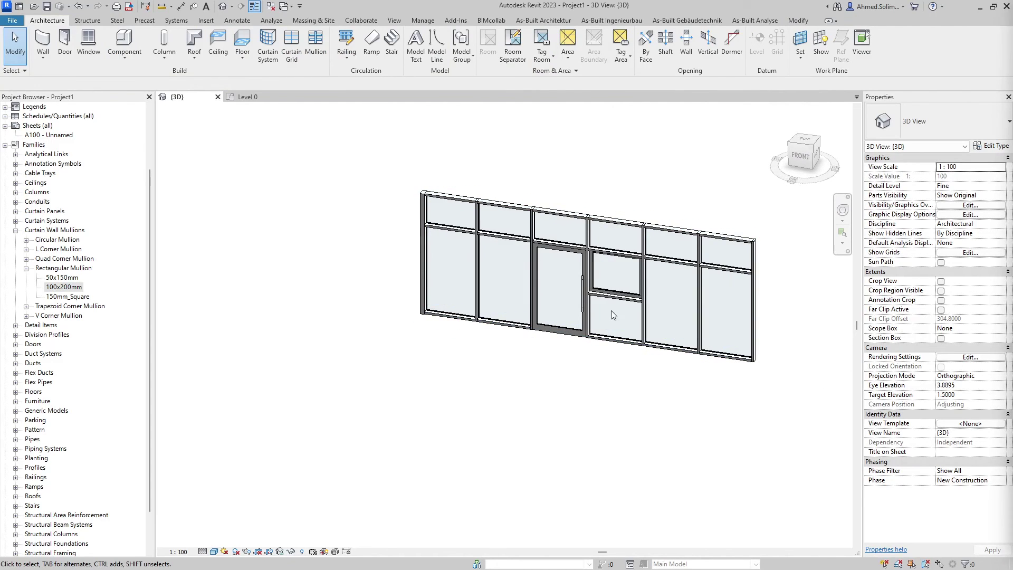
scroll(612, 311, "up", 3)
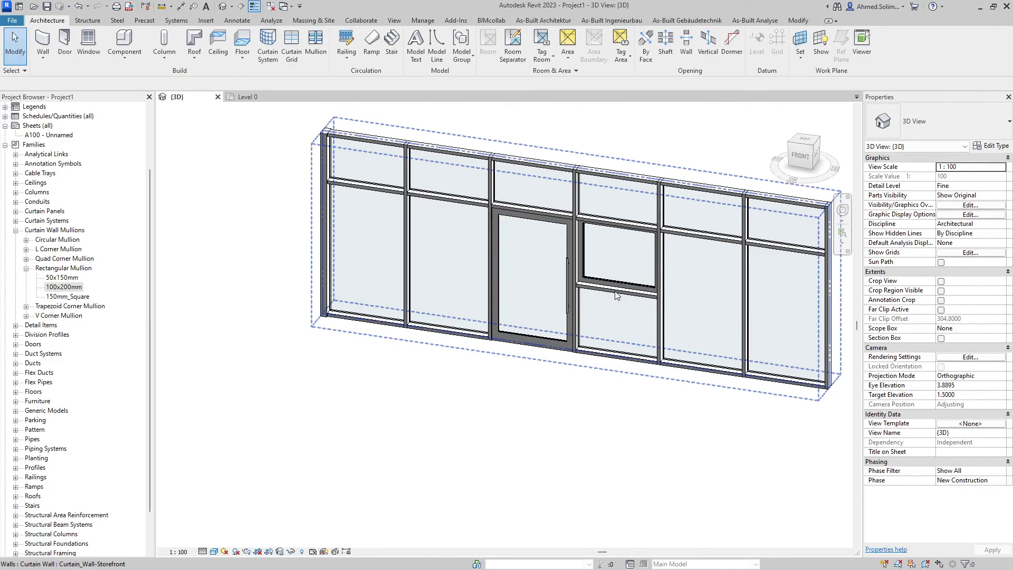
left_click(616, 292)
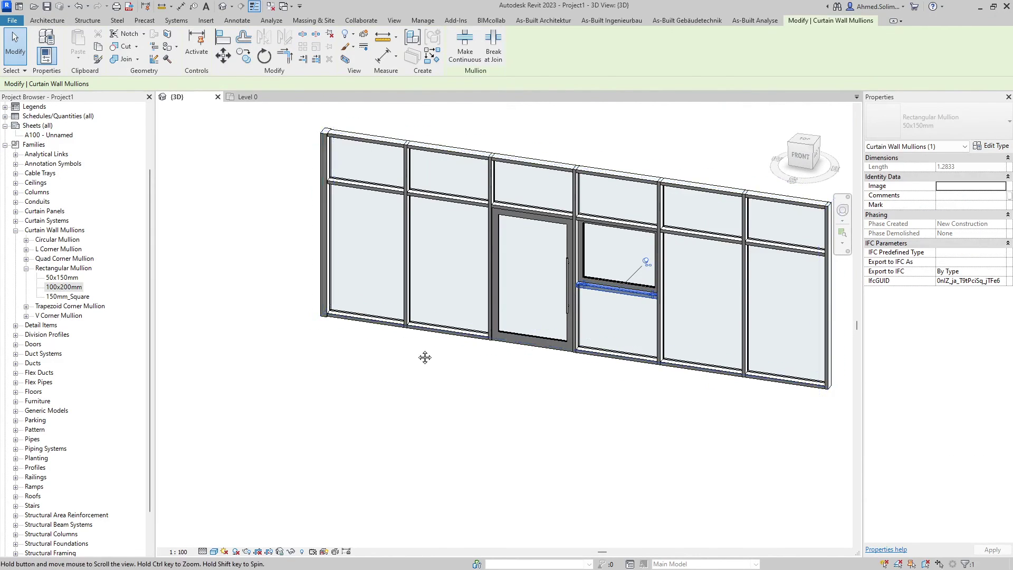
middle_click_drag(424, 357, 398, 330)
scroll(550, 324, "down", 2)
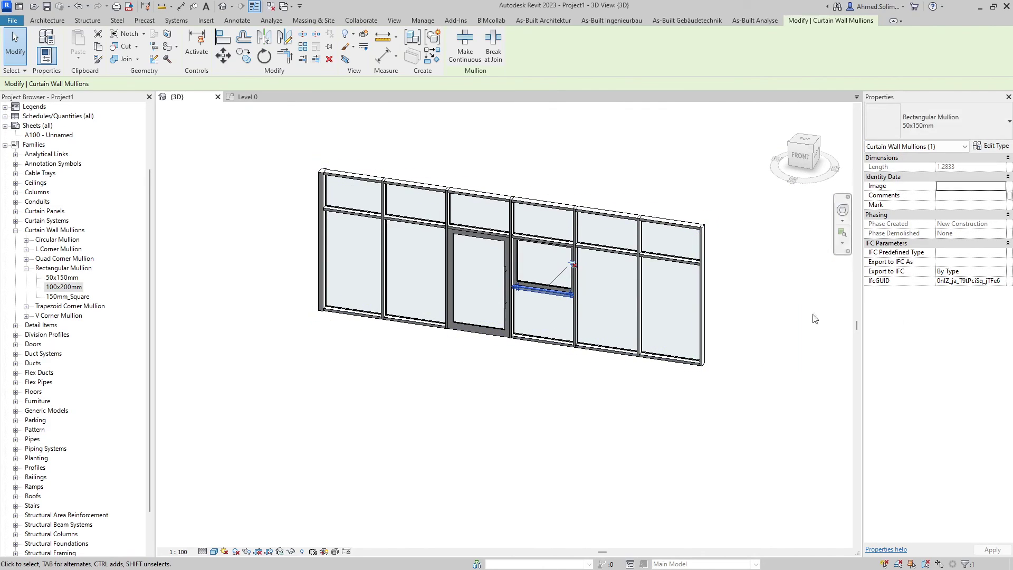
left_click(929, 118)
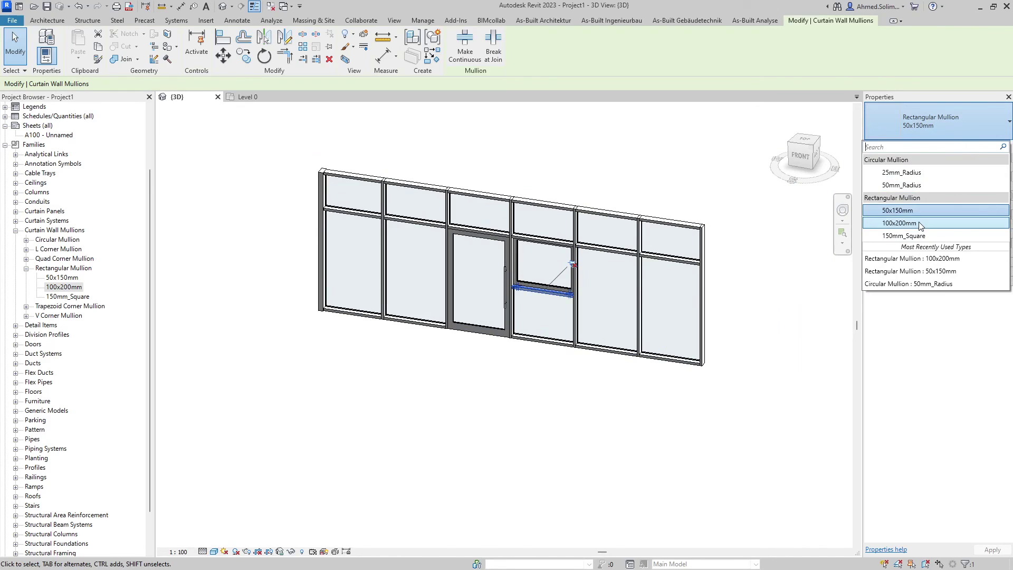
left_click(900, 223)
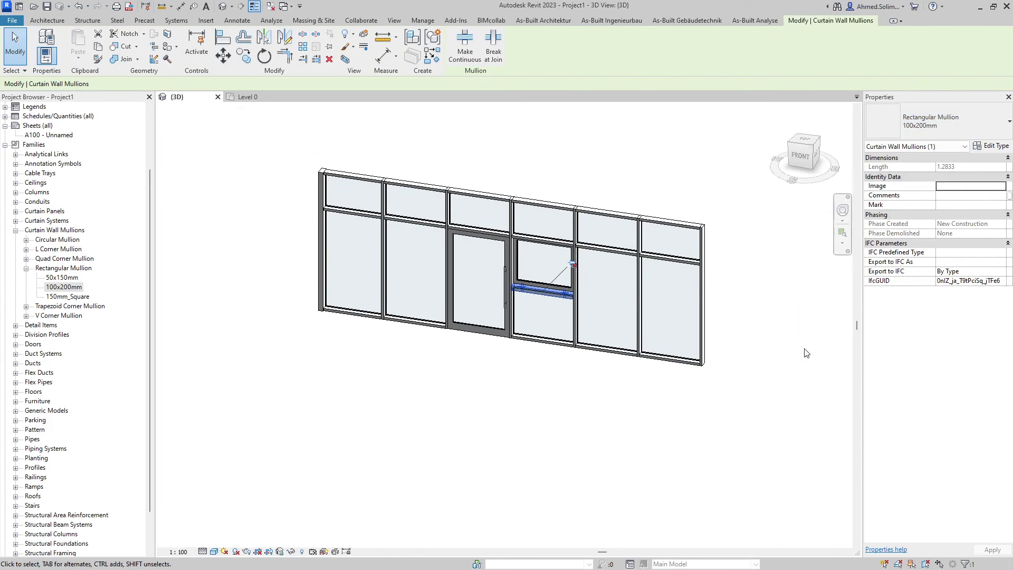
left_click(567, 476)
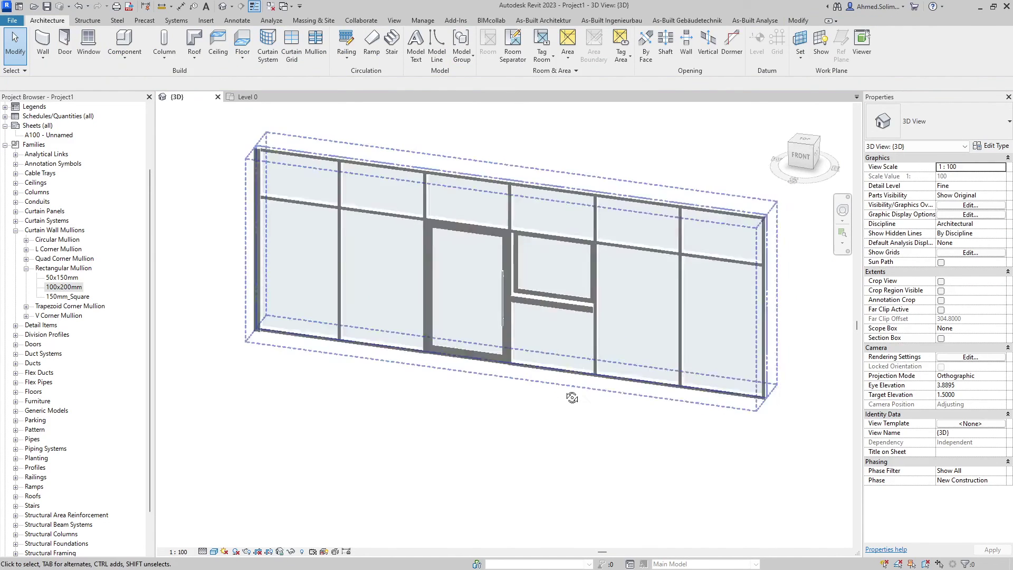
middle_click_drag(572, 327, 530, 506, "shift")
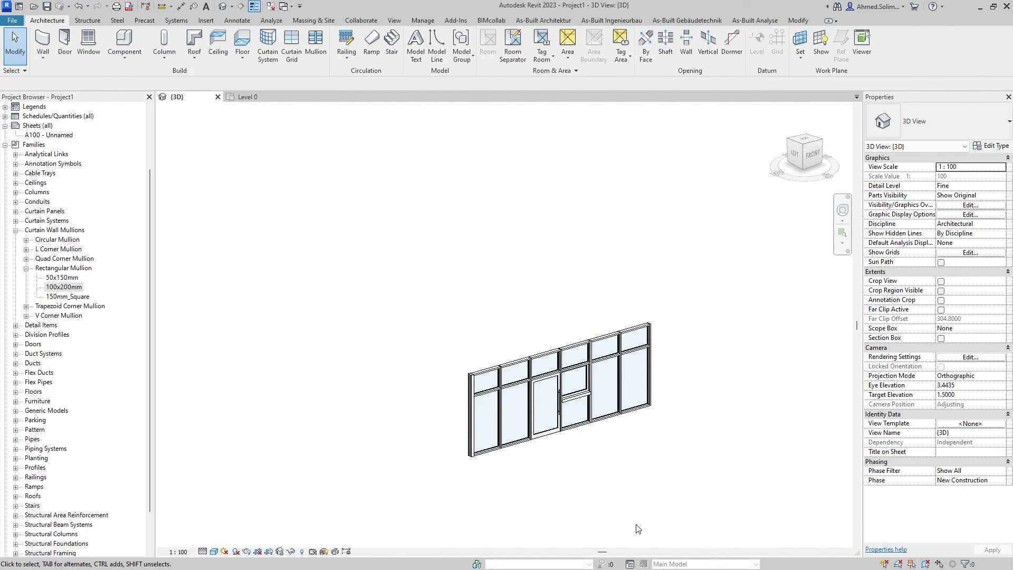